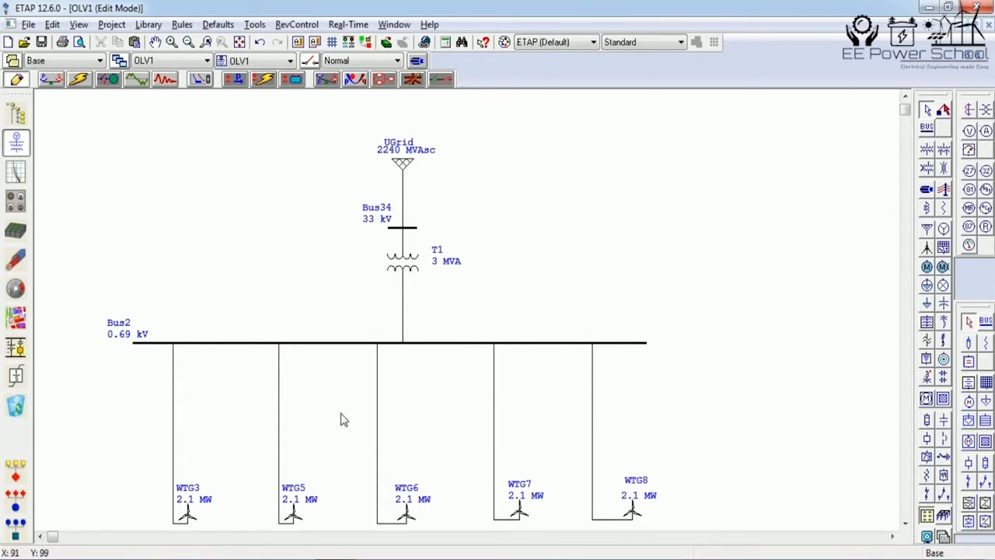
- Rename wind turbine generator WTG3 as INDIA and save the project at the AutoSave prompt
{"action": "scroll", "coordinate": [266, 406], "scroll_direction": "down", "scroll_amount": 1}
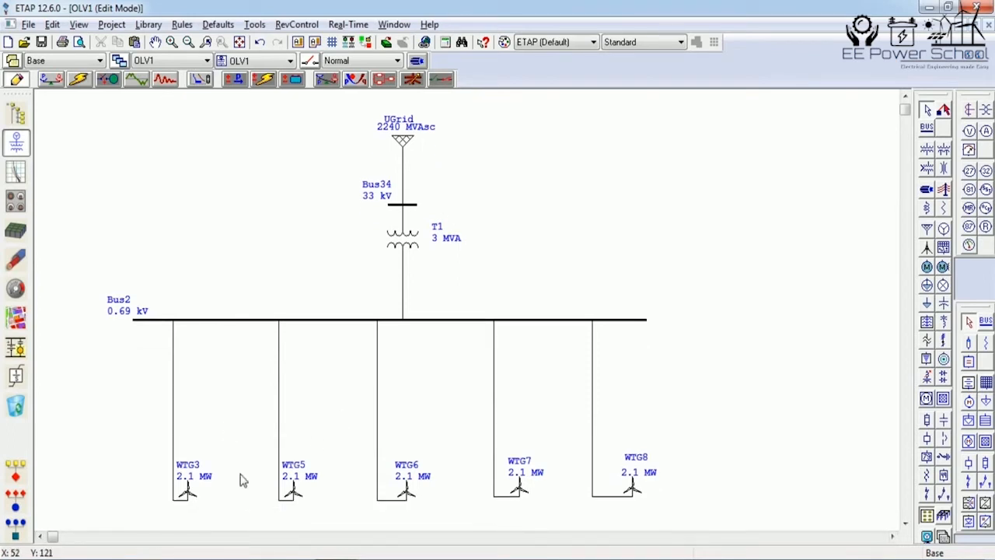
{"action": "double_click", "coordinate": [189, 494]}
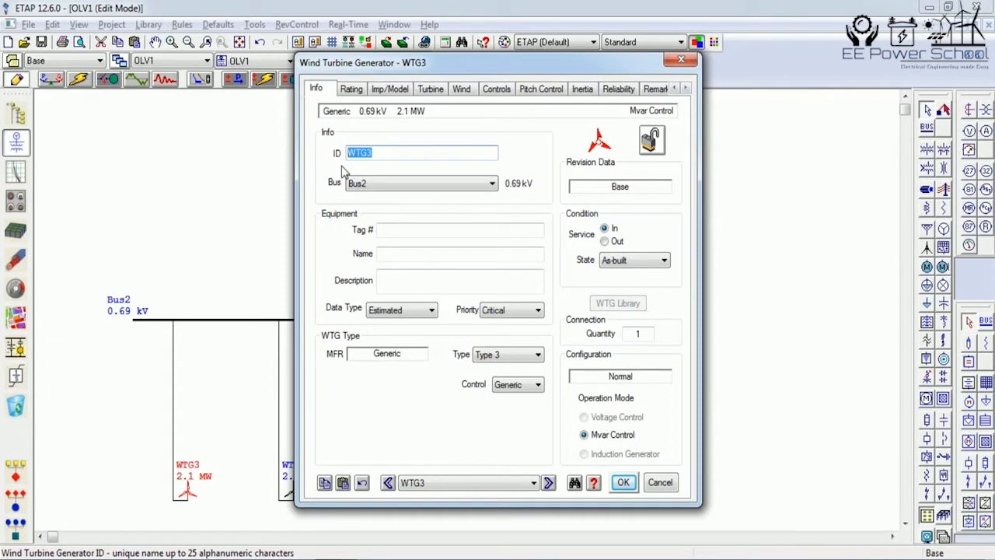
{"action": "type", "text": "INDIA"}
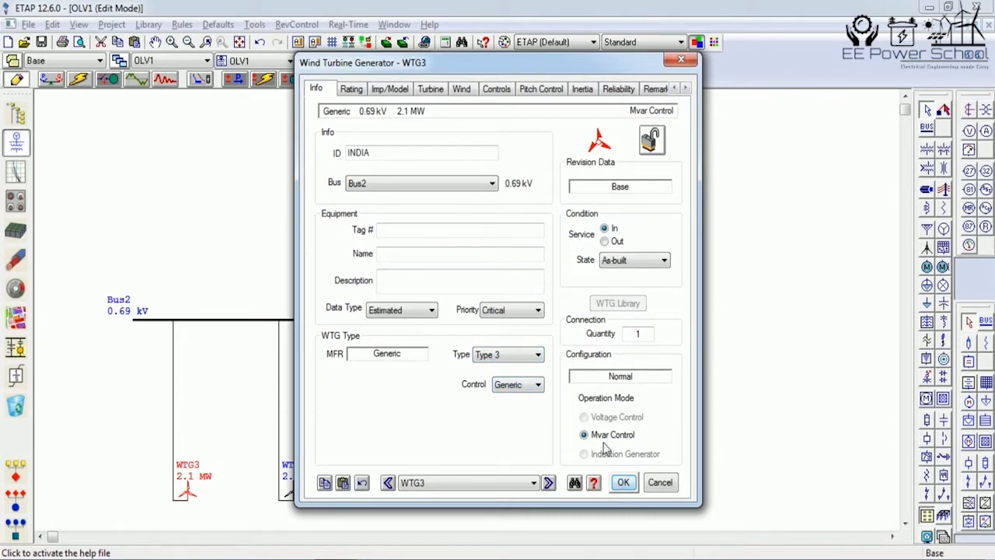
{"action": "left_click", "coordinate": [626, 483]}
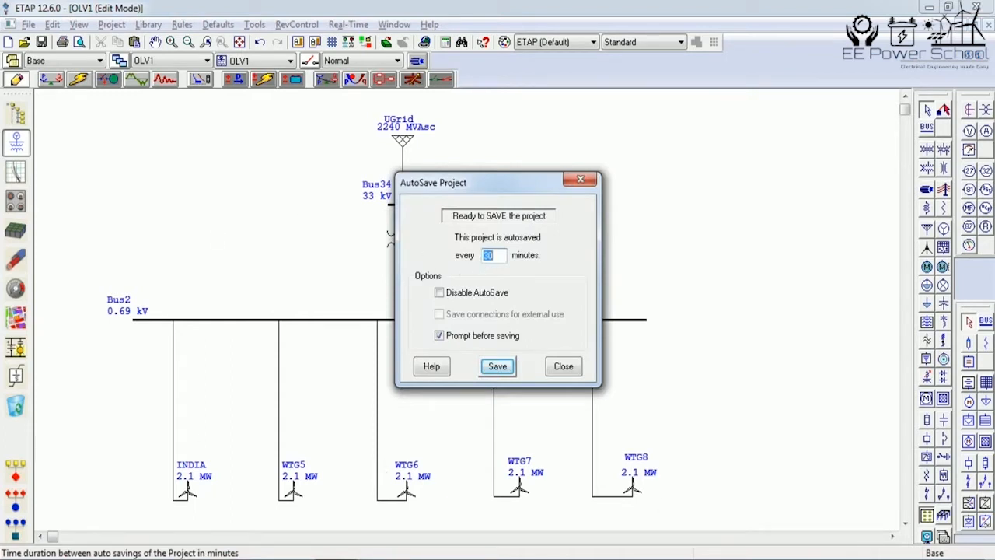
{"action": "left_click", "coordinate": [499, 367]}
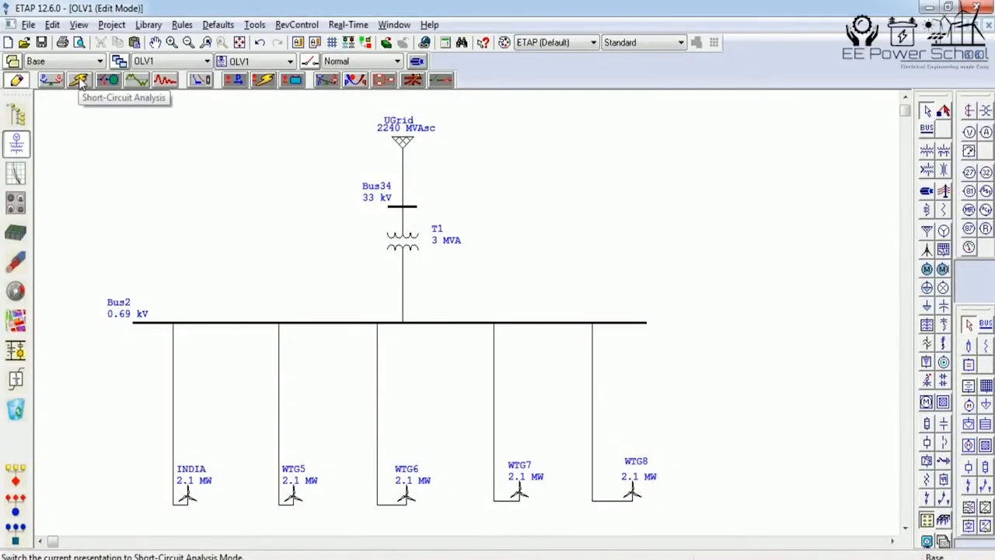
- Switch the one-line diagram to Short-Circuit Analysis mode and mark Bus2 as the faulted bus
{"action": "left_click", "coordinate": [80, 81]}
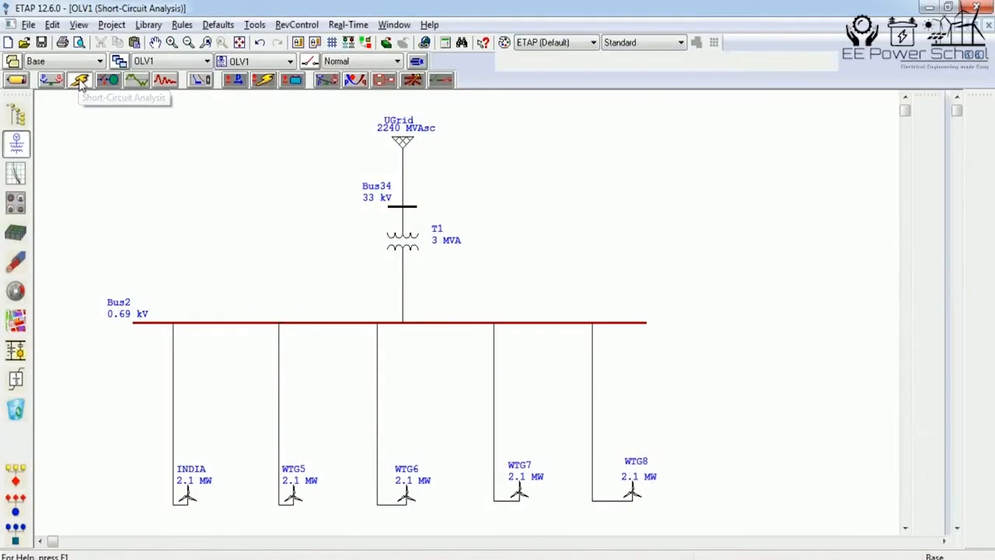
{"action": "right_click", "coordinate": [357, 329]}
{"action": "left_click", "coordinate": [508, 381]}
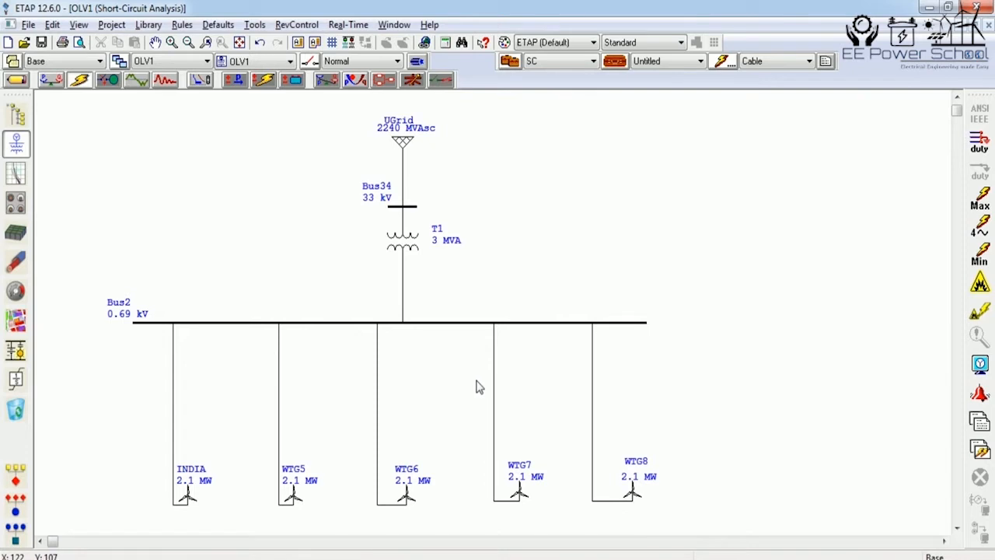
{"action": "left_click", "coordinate": [673, 125]}
{"action": "left_click", "coordinate": [307, 328]}
{"action": "right_click", "coordinate": [306, 328]}
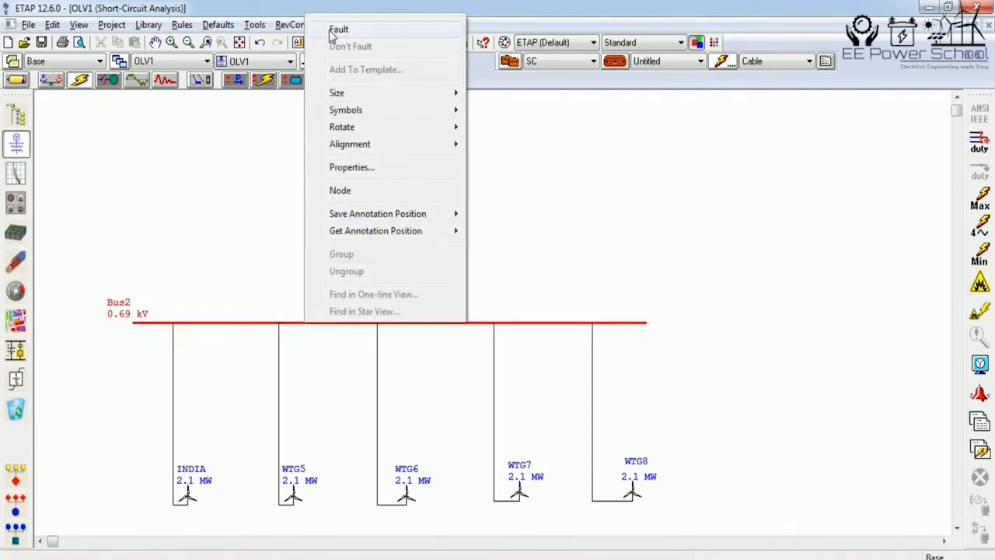
{"action": "left_click", "coordinate": [331, 31]}
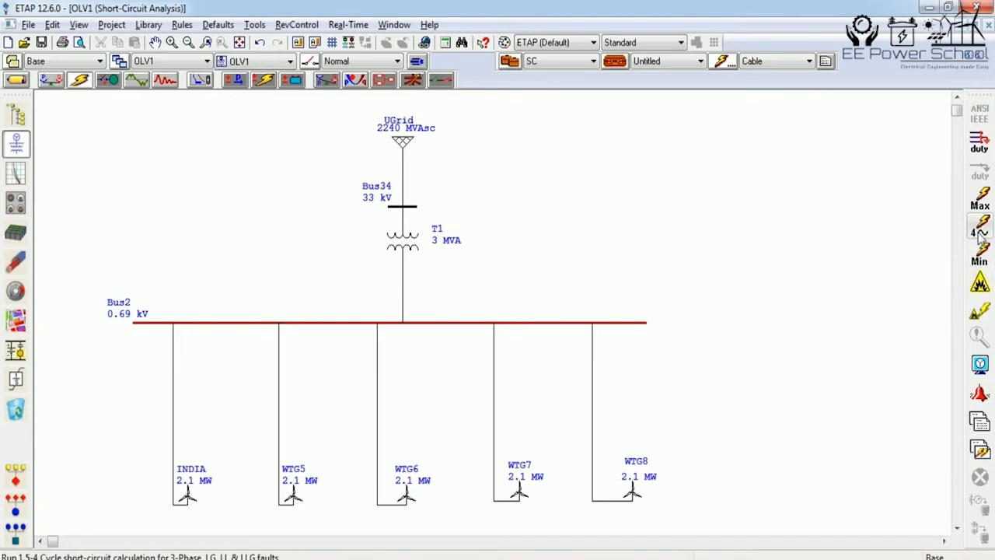
- Run the maximum half-cycle, 1.5-4 cycle and minimum short-circuit calculations for the Bus2 fault, finishing with the maximum one again
{"action": "left_click", "coordinate": [980, 198]}
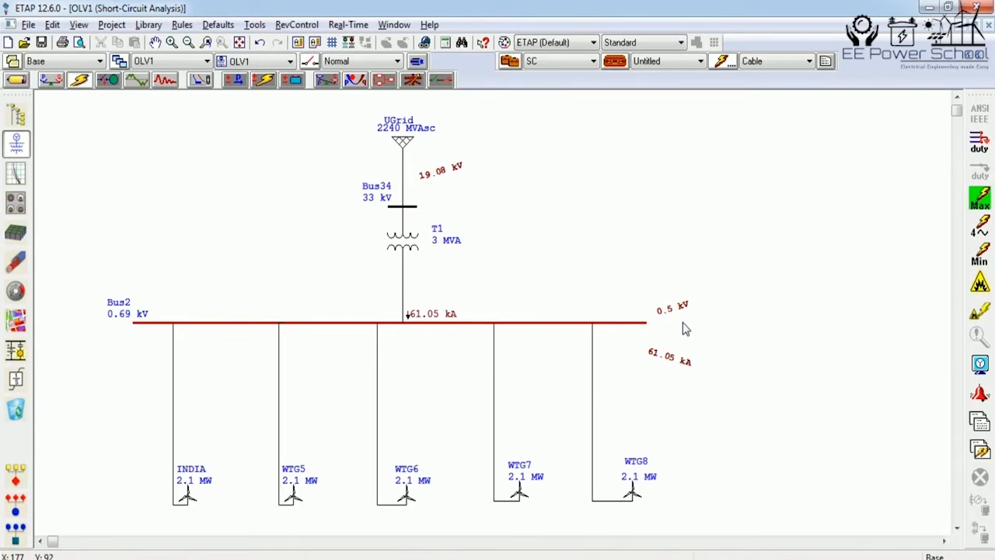
{"action": "left_click", "coordinate": [980, 233]}
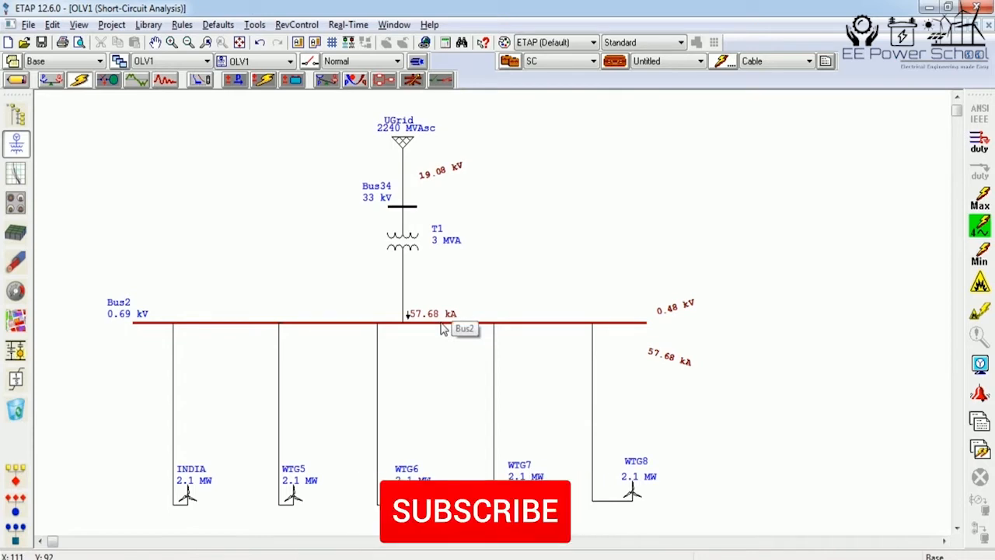
{"action": "left_click", "coordinate": [985, 261]}
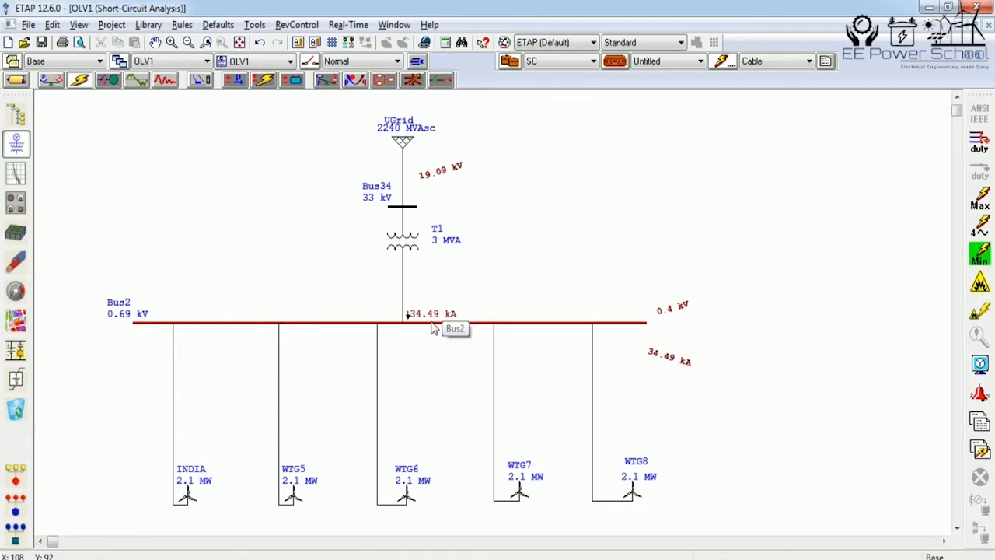
{"action": "left_click", "coordinate": [979, 199]}
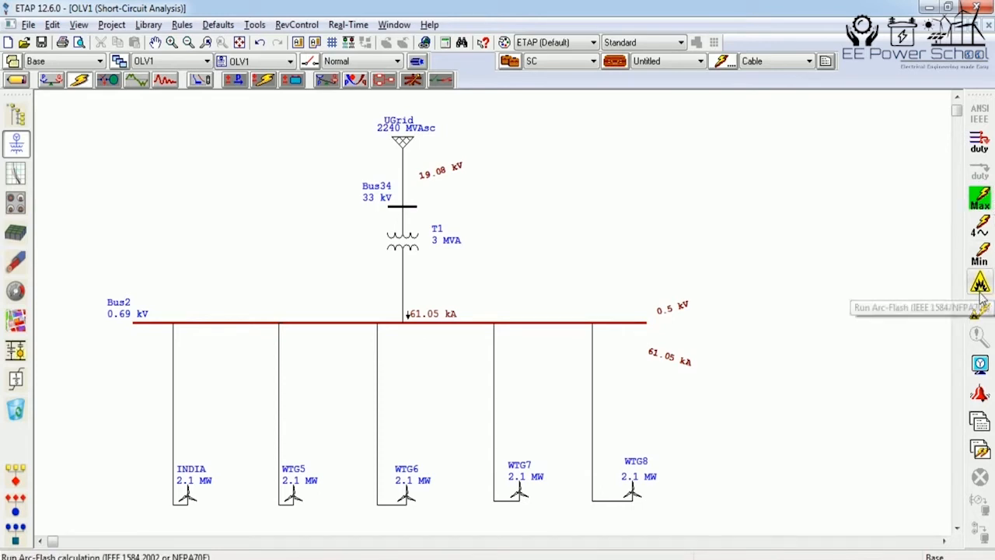
- Run the short-circuit duty calculation for Bus2 and review its result display options, keeping the 3-Phase momentary symmetrical setting
{"action": "left_click", "coordinate": [979, 141]}
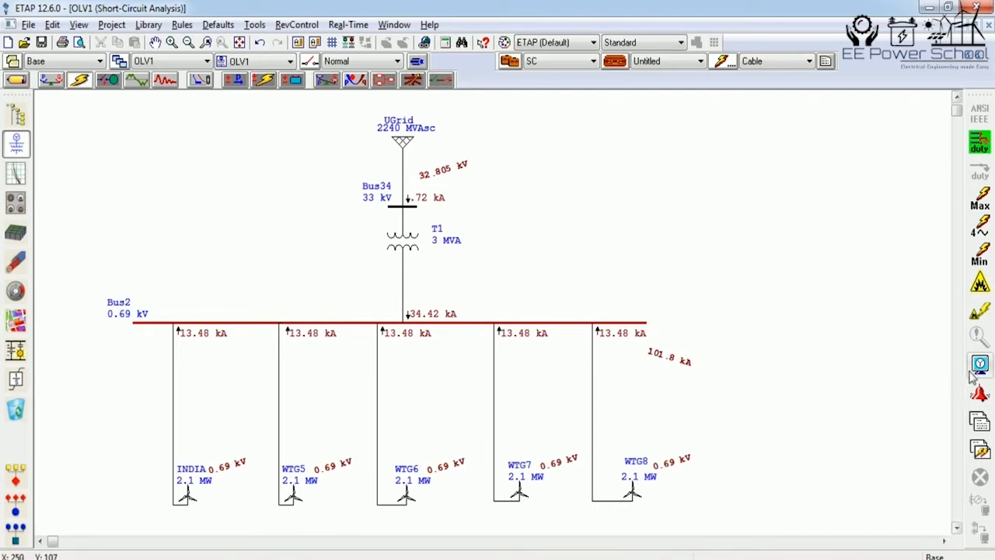
{"action": "left_click", "coordinate": [979, 393]}
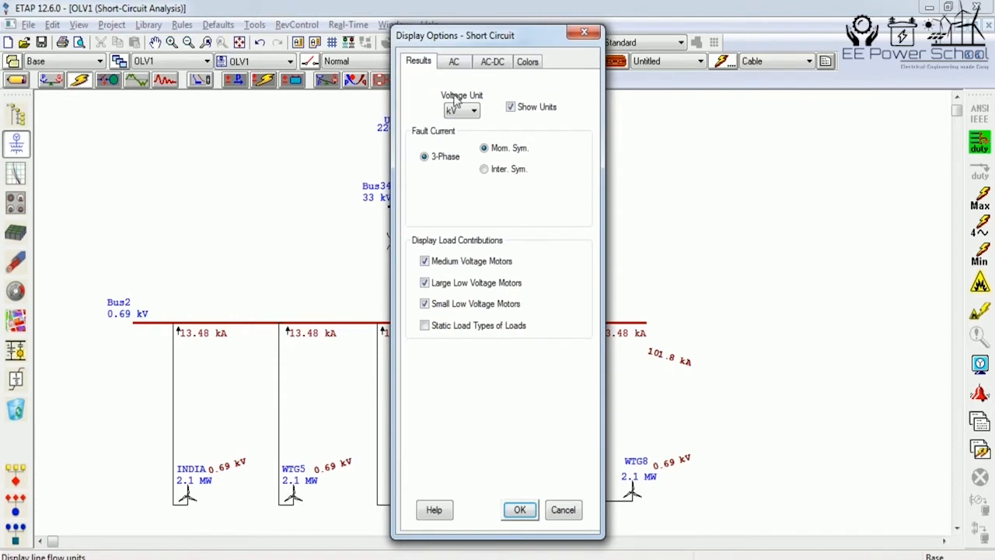
{"action": "left_click_drag", "start_coordinate": [473, 43], "coordinate": [688, 51]}
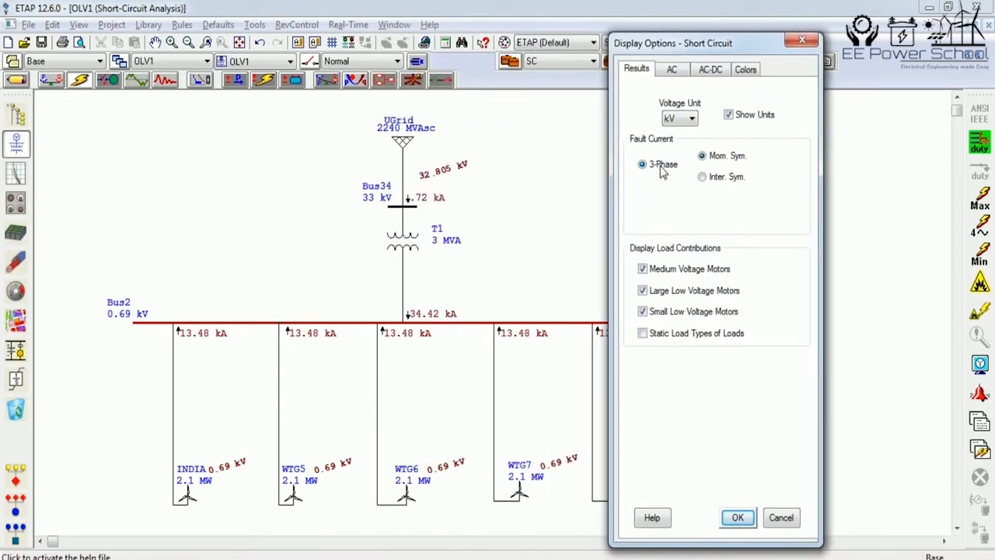
{"action": "left_click", "coordinate": [738, 522]}
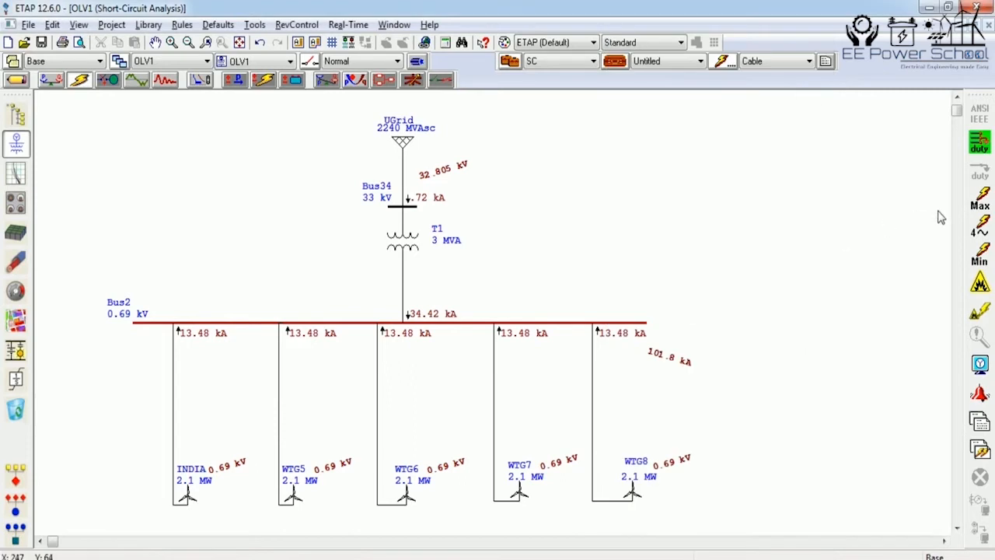
- Run the maximum half-cycle short-circuit calculation for Bus2 and set the displayed fault type to L-G
{"action": "left_click", "coordinate": [979, 199]}
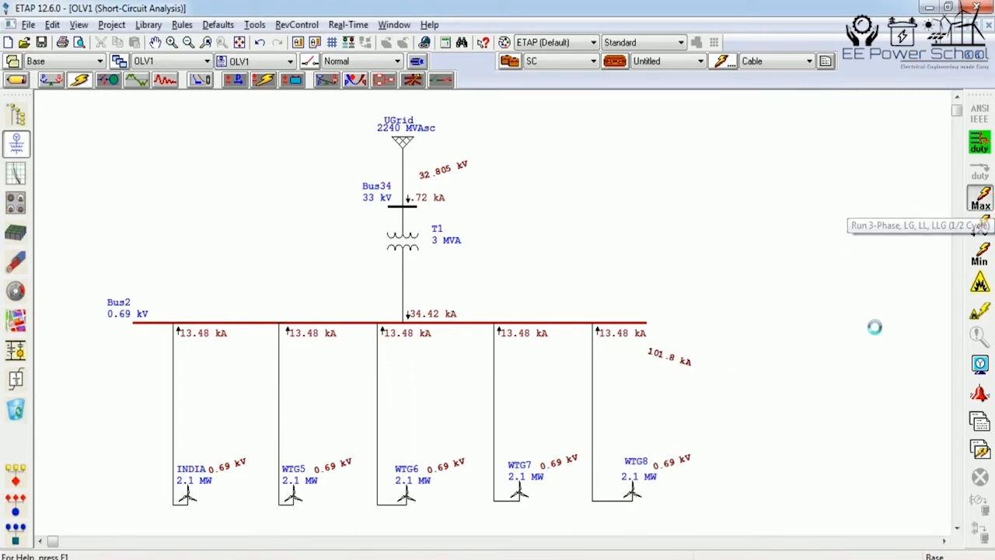
{"action": "left_click", "coordinate": [979, 368]}
{"action": "left_click_drag", "start_coordinate": [478, 40], "coordinate": [833, 42]}
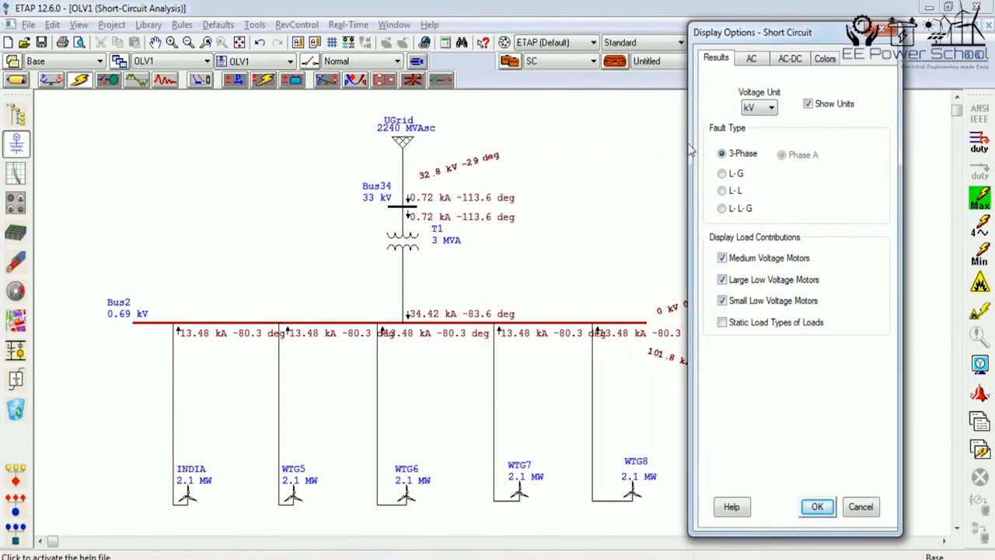
{"action": "left_click", "coordinate": [739, 174]}
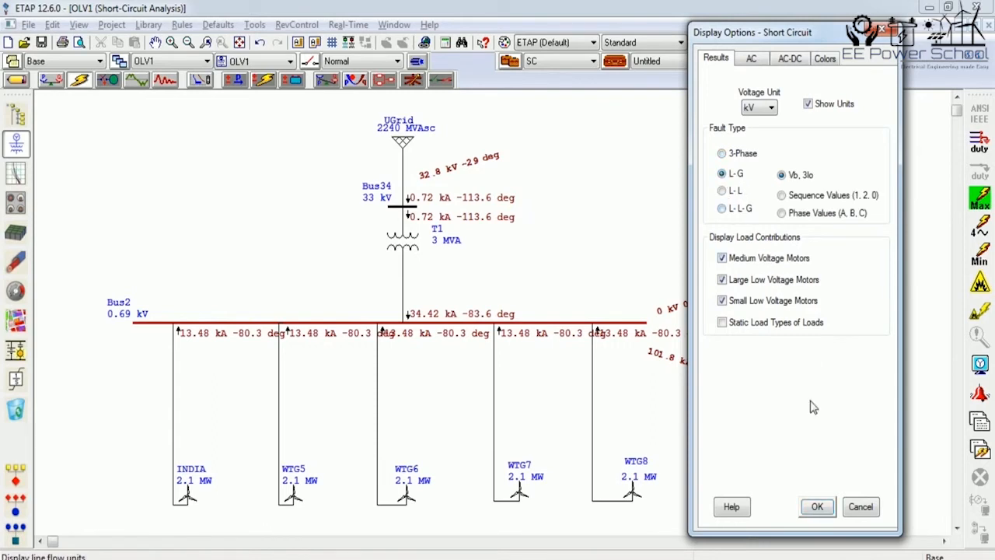
{"action": "left_click", "coordinate": [817, 505]}
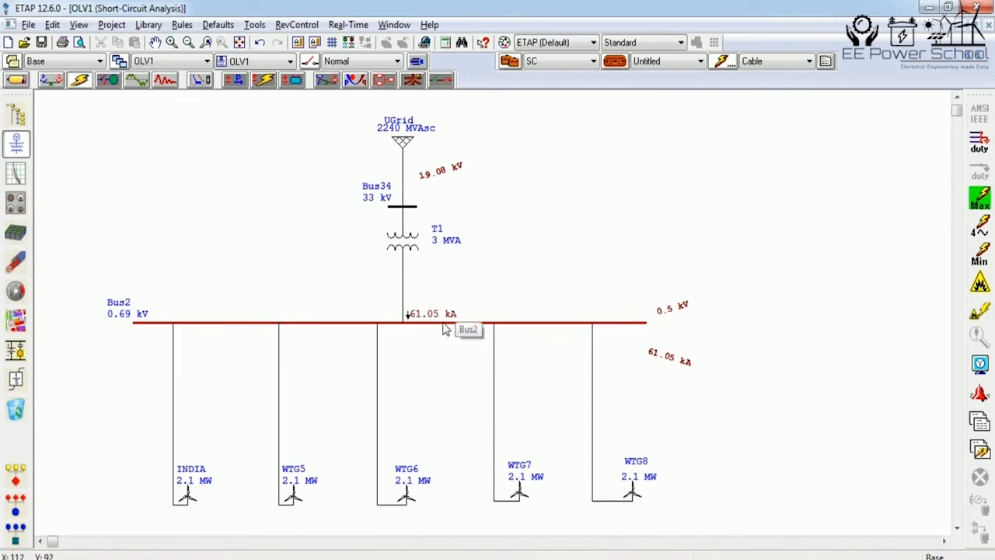
- Set the displayed fault type for the Bus2 short-circuit results to L-L
{"action": "left_click", "coordinate": [980, 364]}
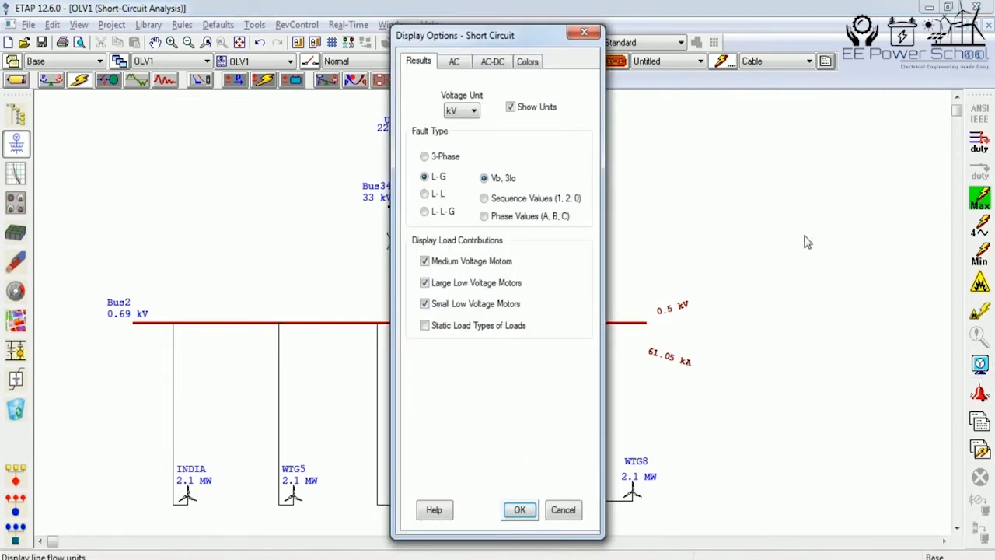
{"action": "left_click_drag", "start_coordinate": [457, 36], "coordinate": [724, 70]}
{"action": "left_click", "coordinate": [705, 228]}
{"action": "left_click", "coordinate": [785, 542]}
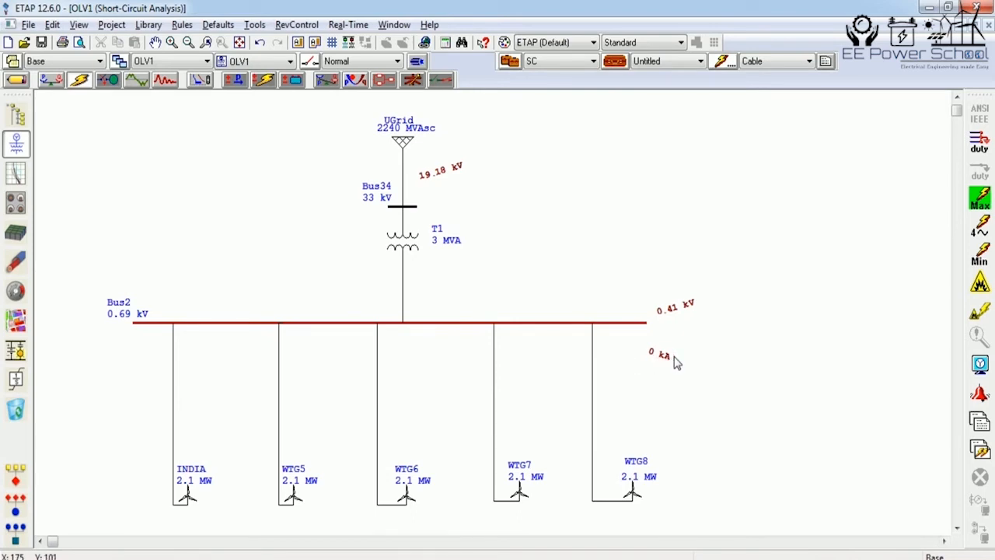
- Rerun the maximum half-cycle calculation for Bus2 and return the displayed fault type to L-G
{"action": "left_click", "coordinate": [981, 201]}
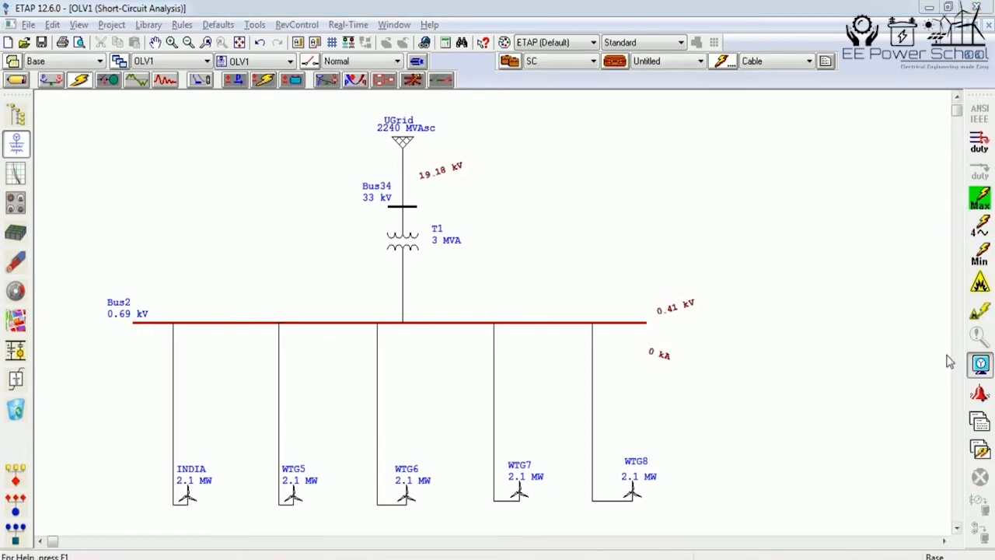
{"action": "left_click", "coordinate": [980, 363]}
{"action": "left_click_drag", "start_coordinate": [429, 42], "coordinate": [711, 39]}
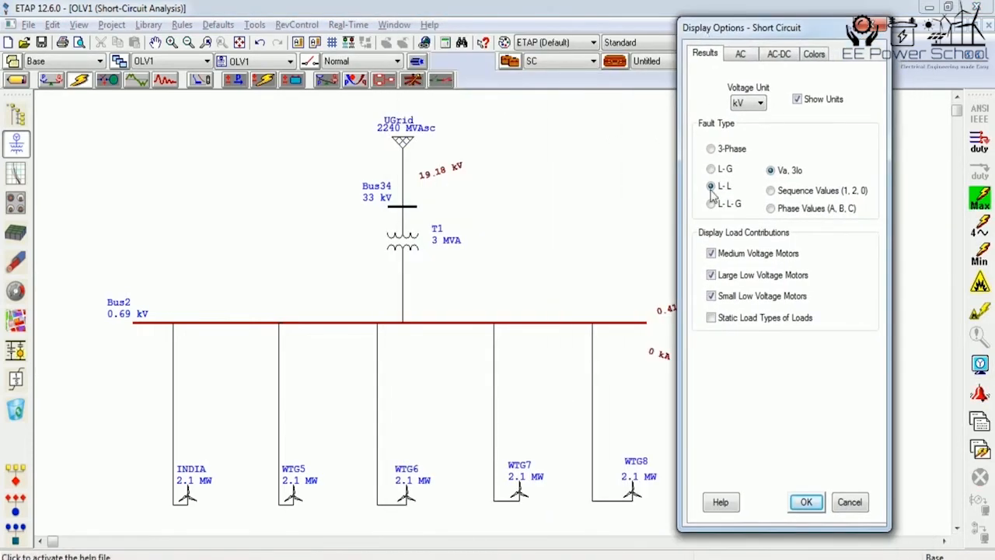
{"action": "left_click", "coordinate": [714, 169]}
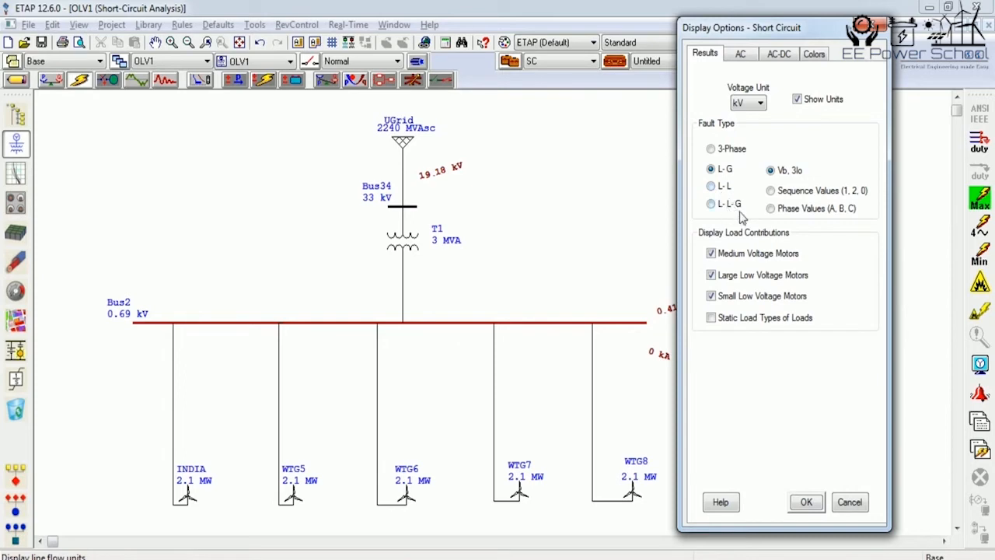
{"action": "left_click", "coordinate": [806, 501]}
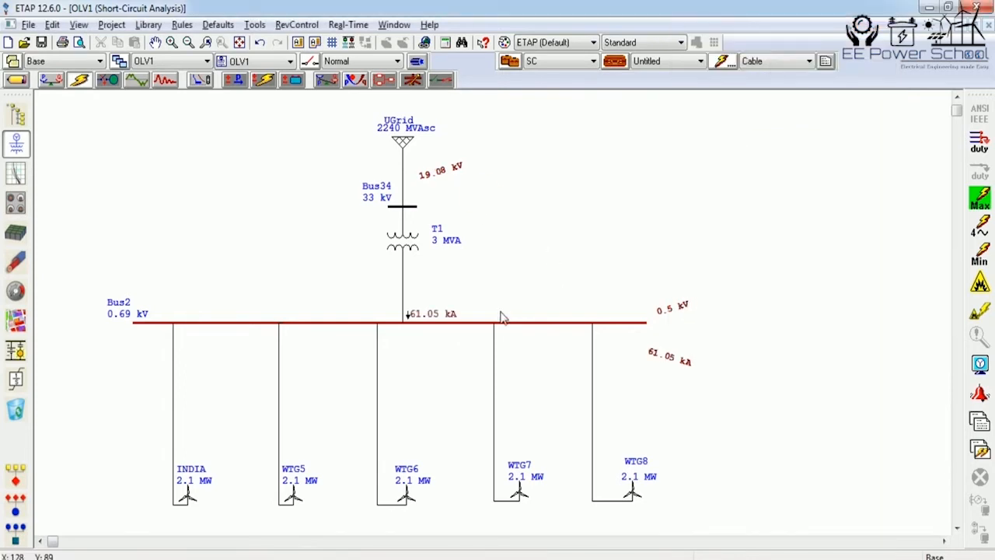
- Clear the fault from Bus2 and mark the 33 kV bus Bus34 as faulted
{"action": "right_click", "coordinate": [514, 325]}
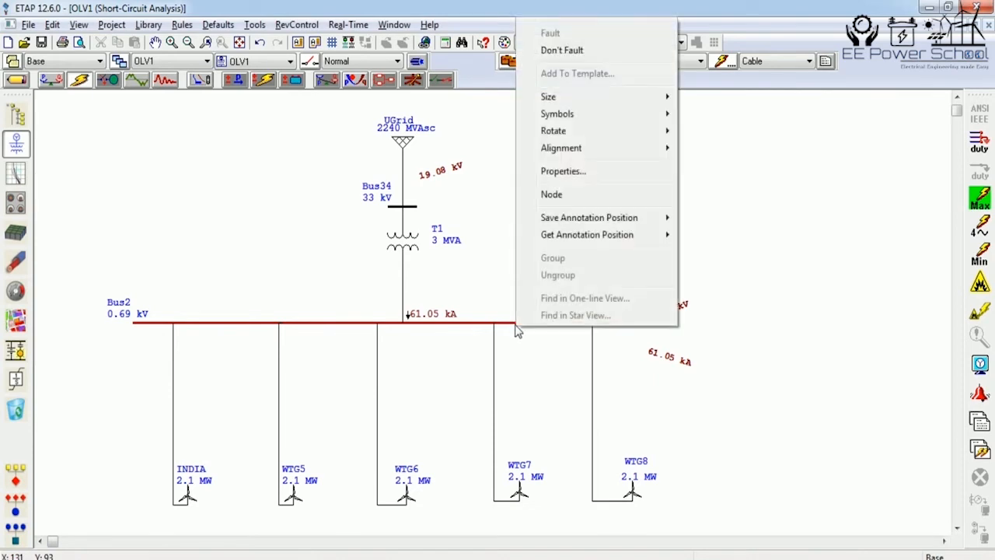
{"action": "left_click", "coordinate": [559, 51]}
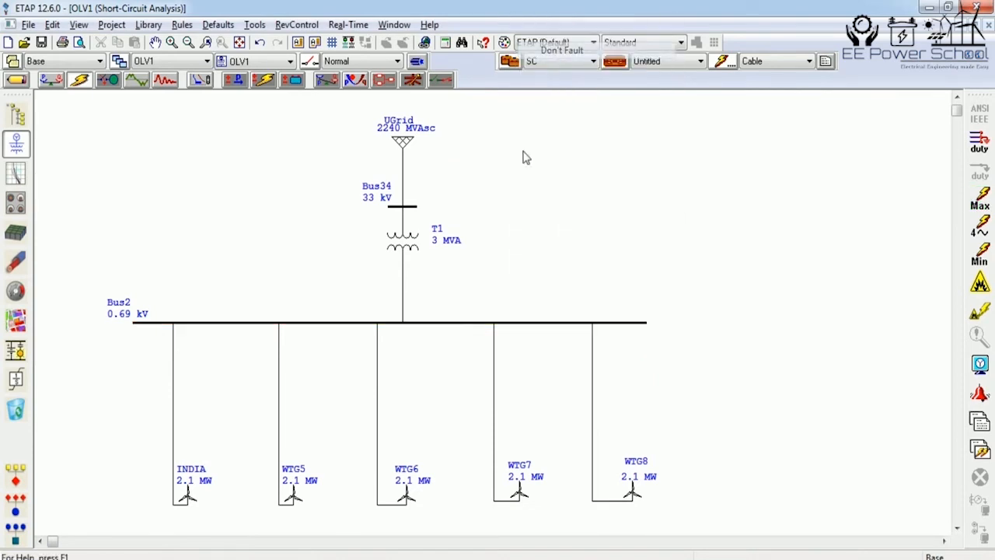
{"action": "left_click", "coordinate": [415, 210]}
{"action": "right_click", "coordinate": [415, 210]}
{"action": "left_click", "coordinate": [446, 225]}
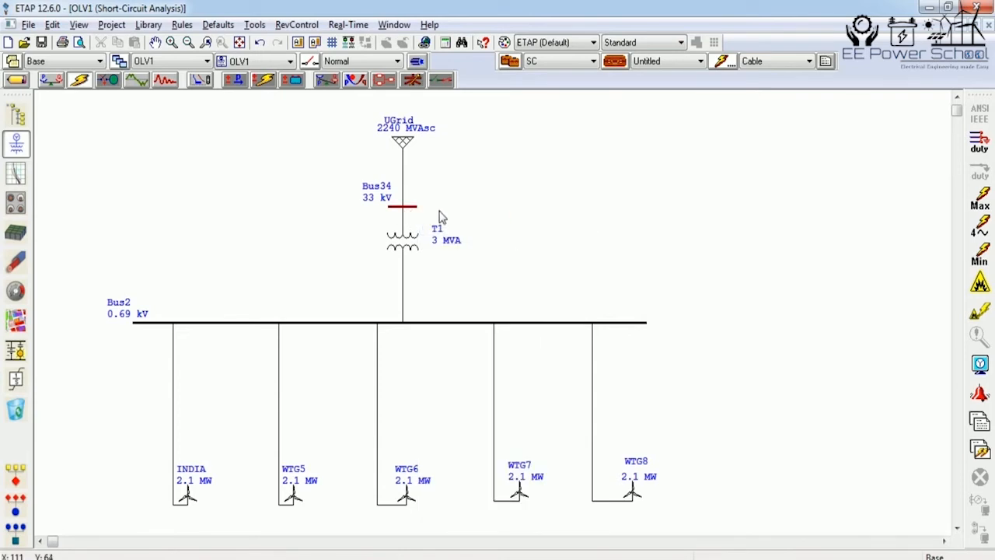
- Run the maximum half-cycle, 1.5-4 cycle and minimum short-circuit calculations for the fault at Bus34
{"action": "left_click", "coordinate": [982, 201]}
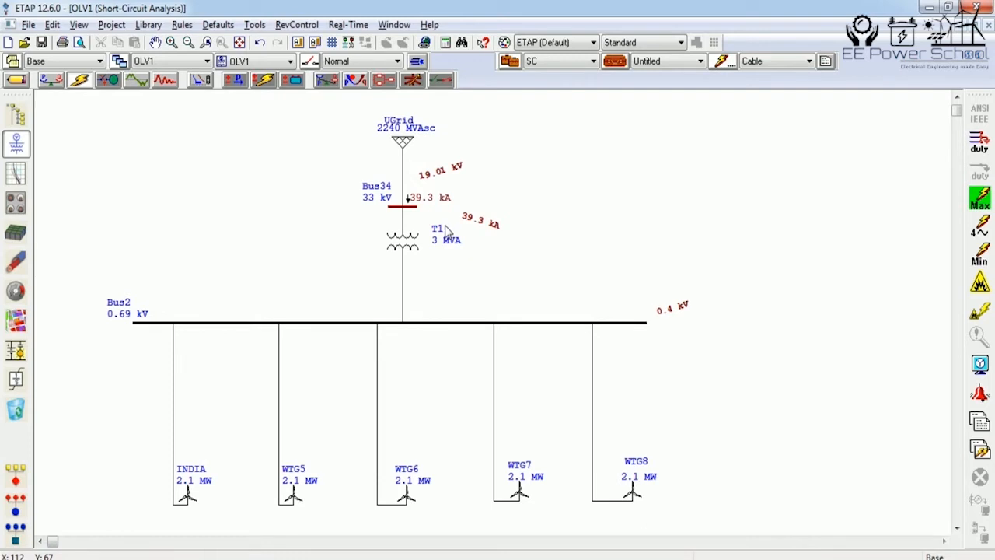
{"action": "left_click", "coordinate": [294, 324]}
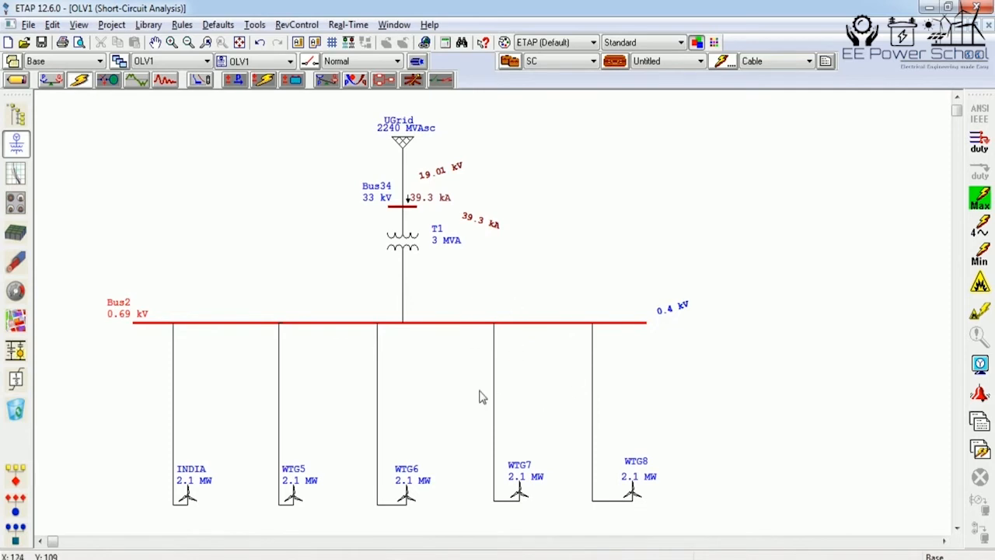
{"action": "left_click", "coordinate": [447, 297]}
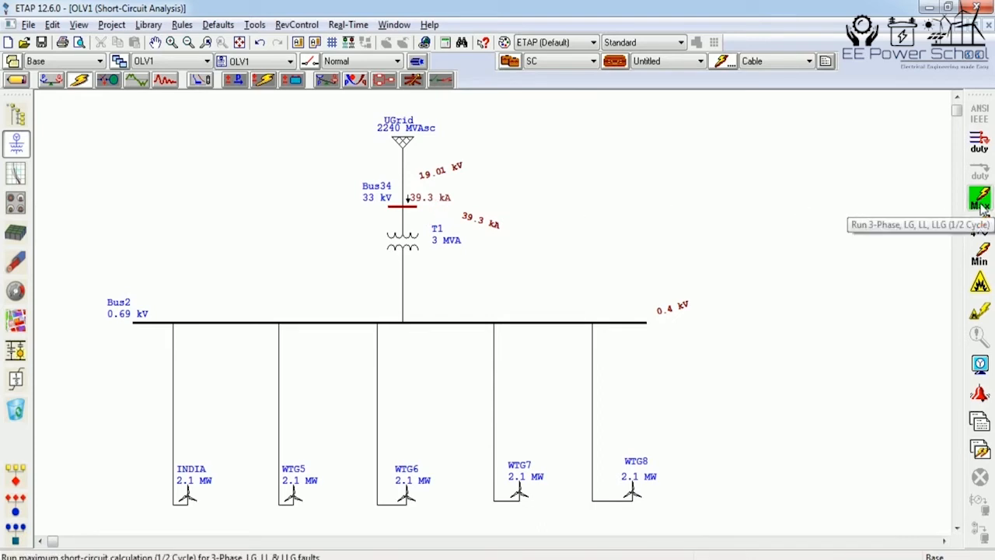
{"action": "left_click", "coordinate": [980, 236]}
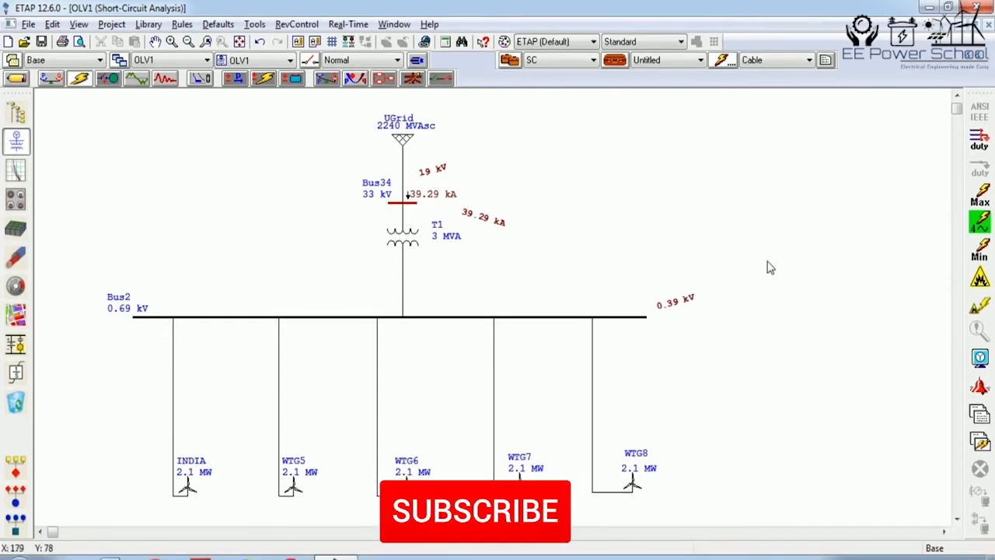
{"action": "left_click", "coordinate": [980, 257]}
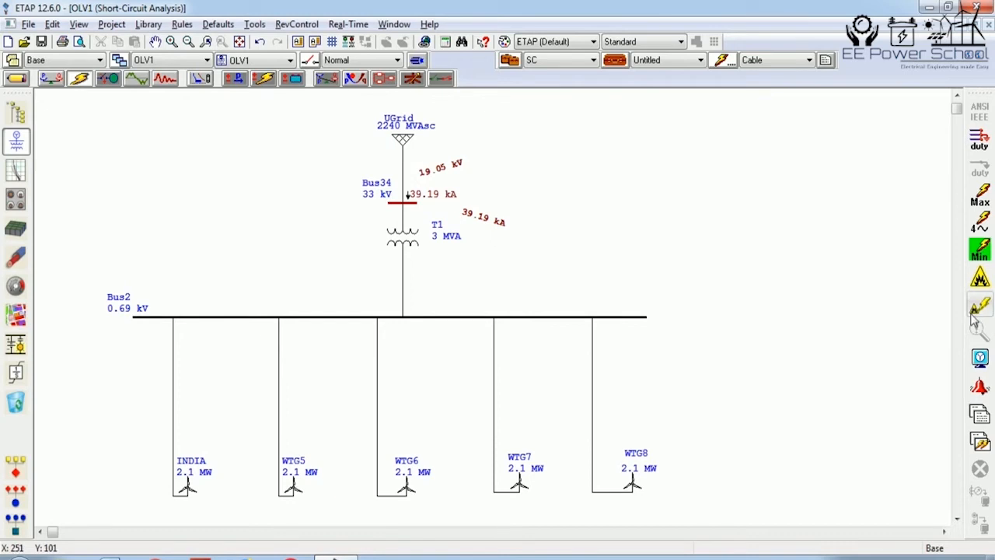
- Run the 3-phase device duty calculation for the fault at Bus34
{"action": "left_click", "coordinate": [979, 140]}
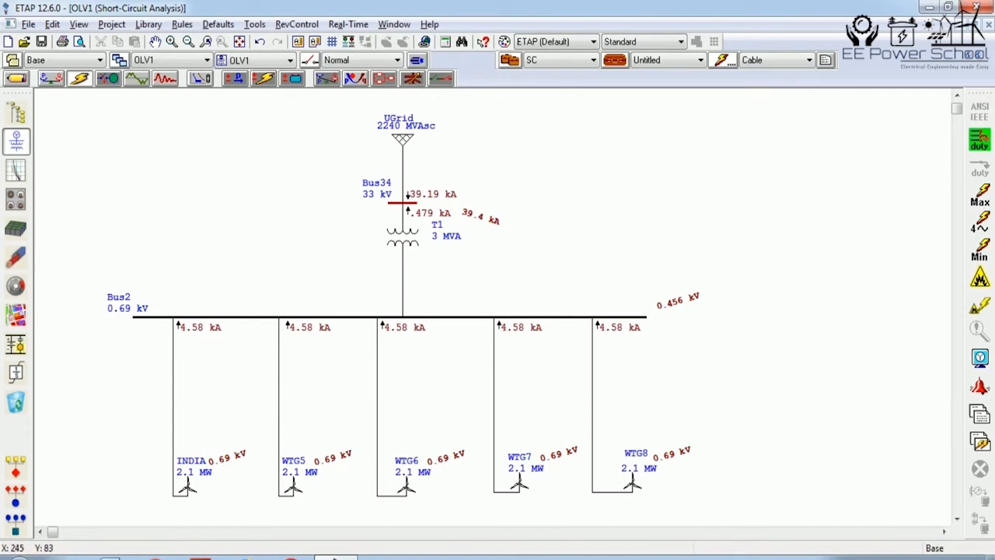
{"action": "left_click", "coordinate": [257, 317]}
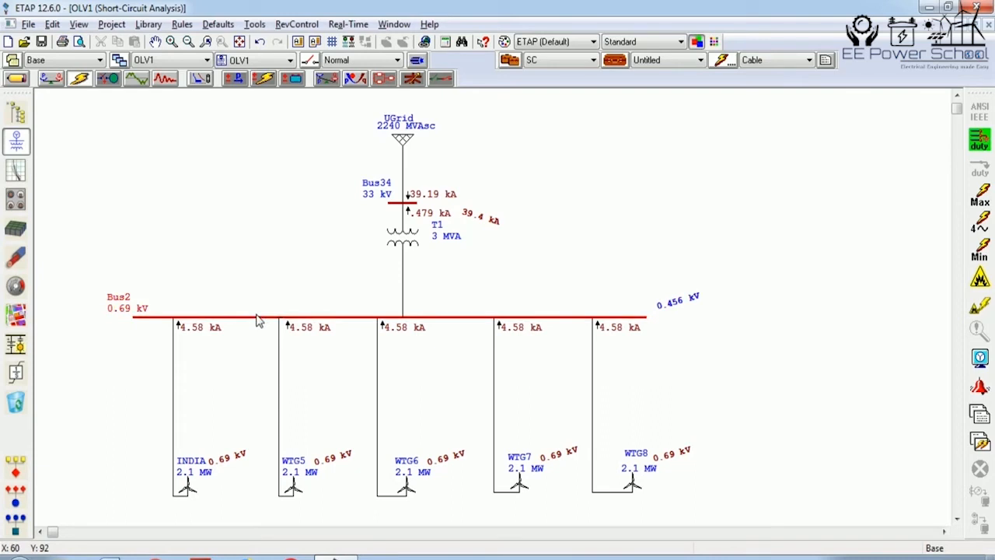
{"action": "left_click", "coordinate": [453, 273]}
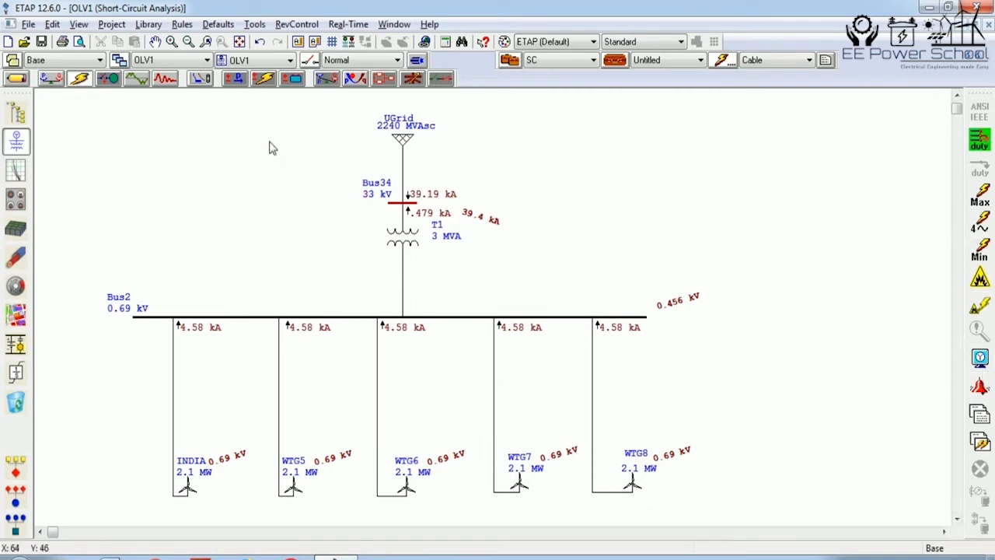
- Mark Bus2 as faulted together with Bus34 and run the maximum half-cycle, 1.5-4 cycle, minimum and 3-phase device duty calculations
{"action": "right_click", "coordinate": [542, 318]}
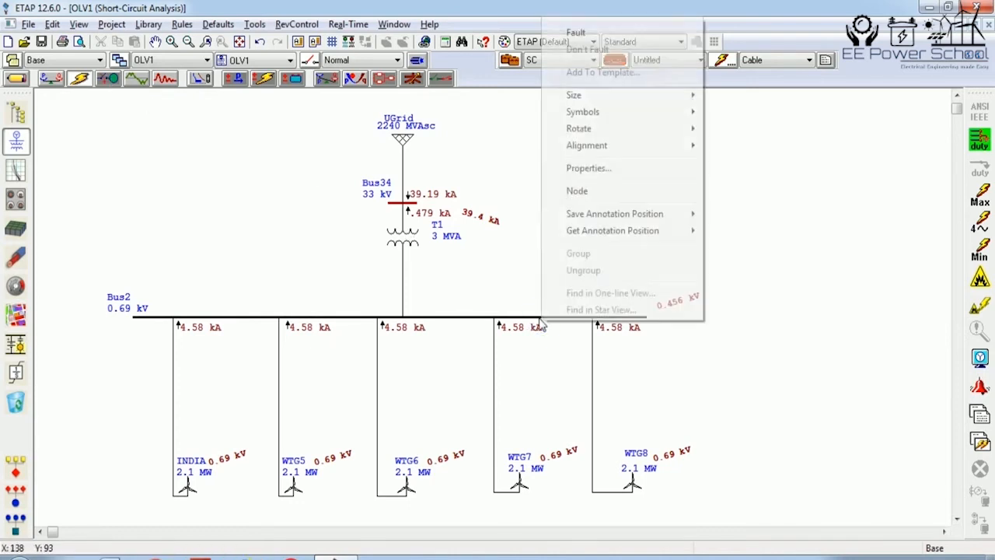
{"action": "left_click", "coordinate": [575, 33]}
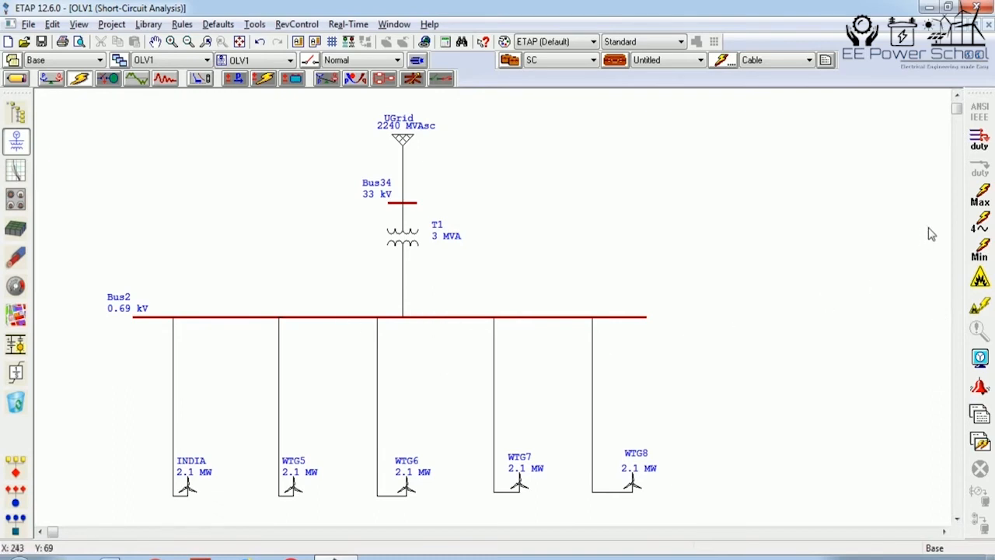
{"action": "left_click", "coordinate": [979, 194]}
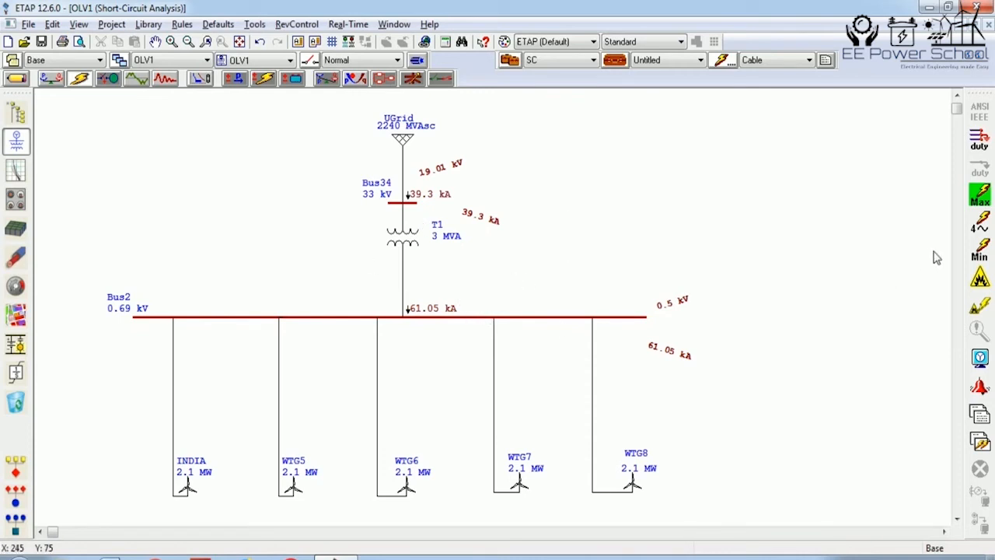
{"action": "left_click", "coordinate": [981, 223]}
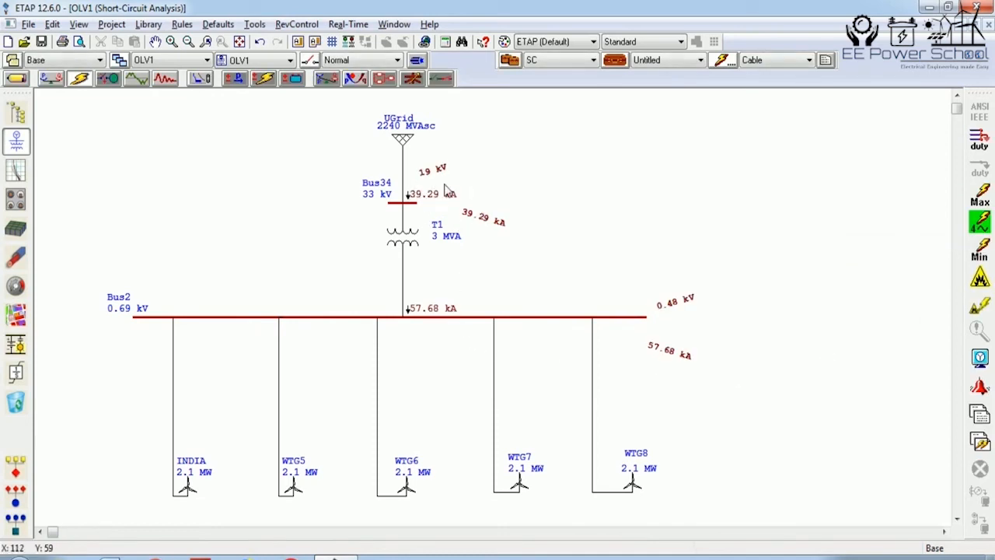
{"action": "left_click", "coordinate": [978, 257]}
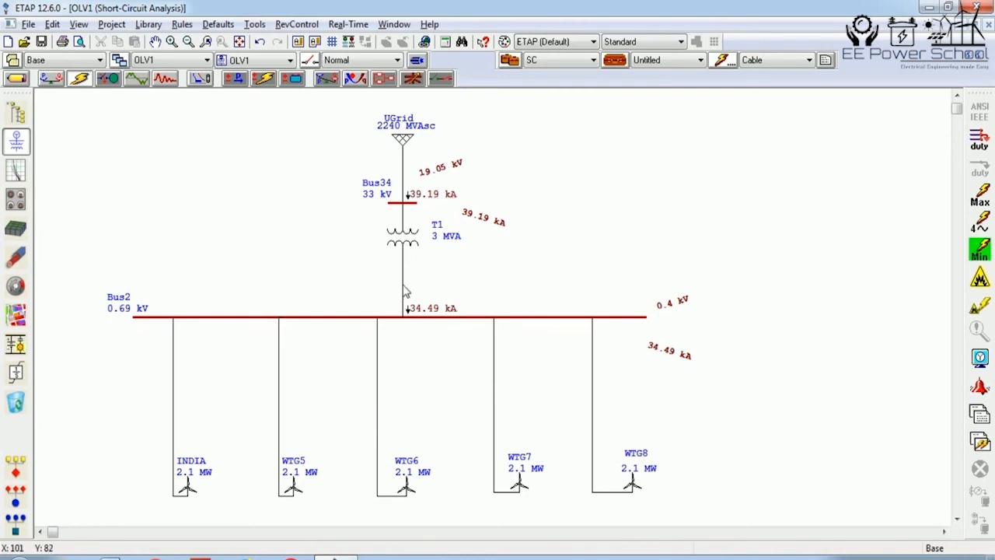
{"action": "left_click", "coordinate": [978, 138]}
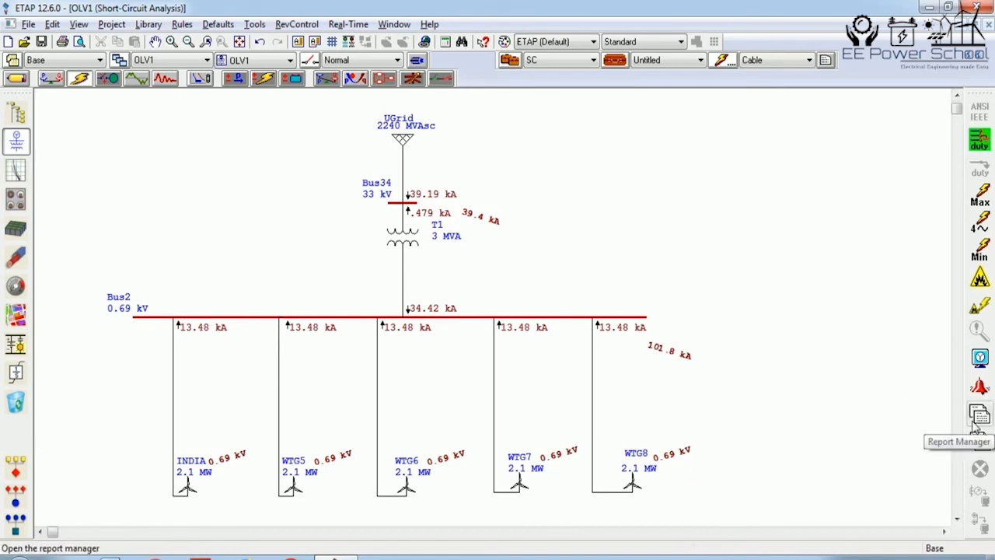
{"action": "left_click", "coordinate": [978, 420]}
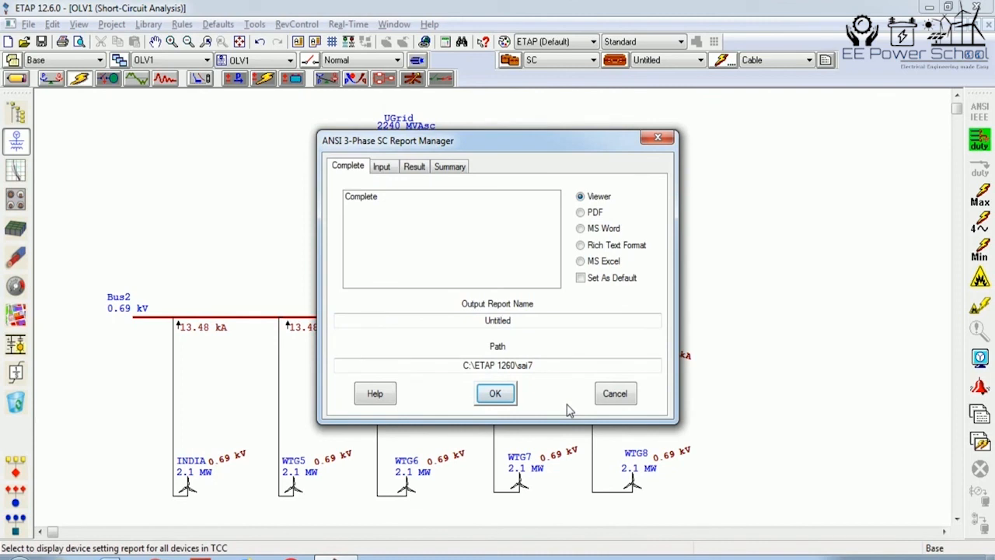
{"action": "left_click_drag", "start_coordinate": [466, 152], "coordinate": [692, 128]}
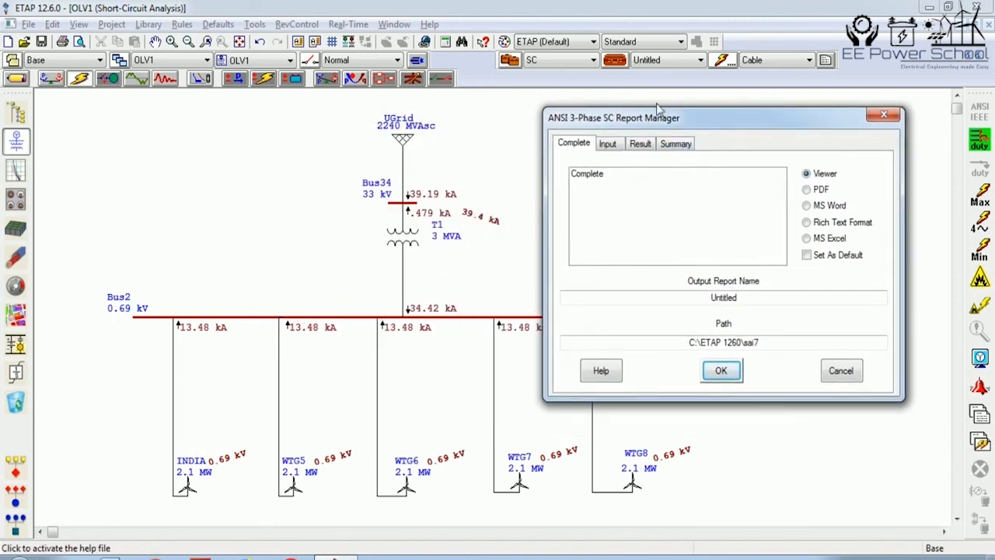
{"action": "left_click_drag", "start_coordinate": [655, 121], "coordinate": [396, 122]}
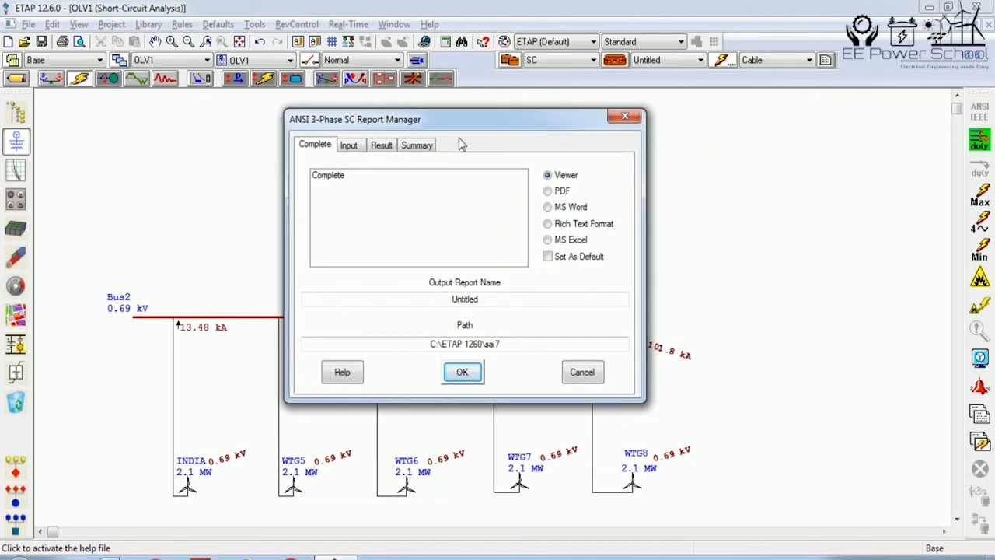
{"action": "left_click", "coordinate": [625, 116]}
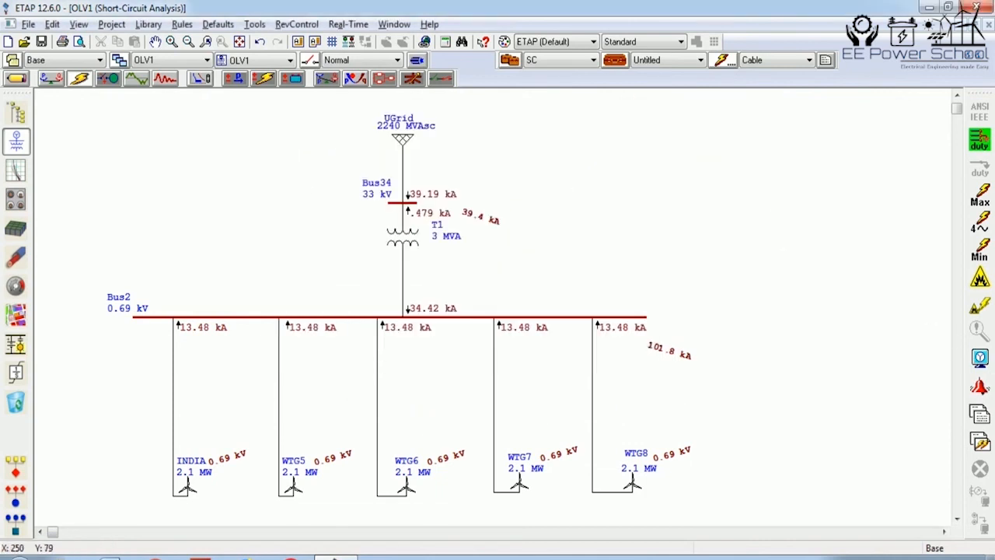
- Generate the Complete ANSI 3-phase short-circuit report in PDF format, keeping the report name Untitled and the path C:\ETAP 1260\sai7
{"action": "left_click", "coordinate": [981, 420]}
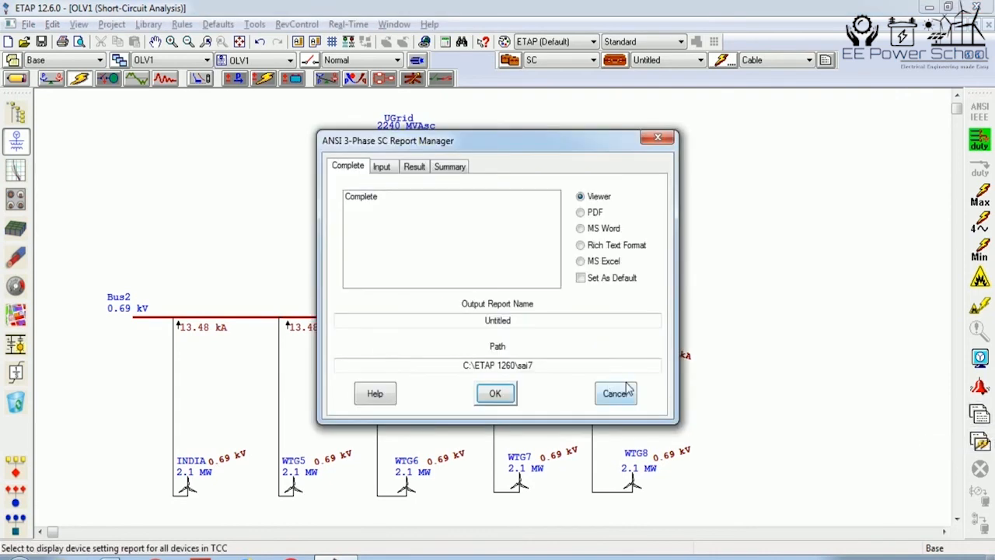
{"action": "left_click", "coordinate": [357, 199]}
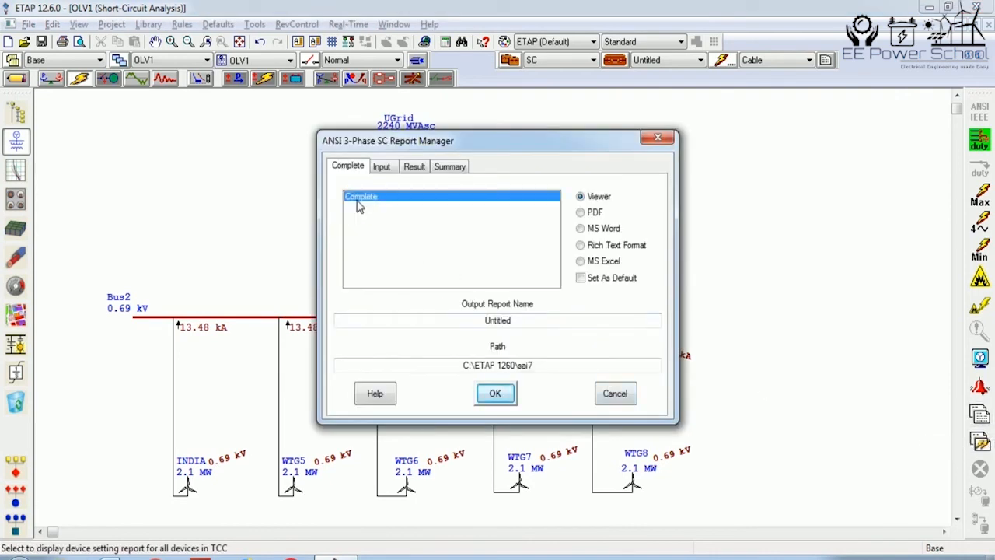
{"action": "left_click", "coordinate": [589, 214]}
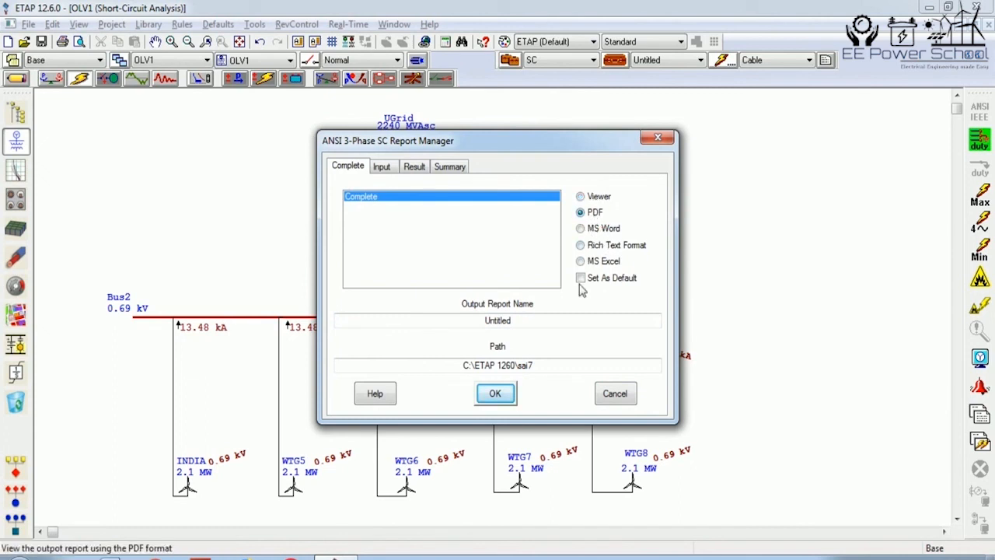
{"action": "double_click", "coordinate": [522, 320]}
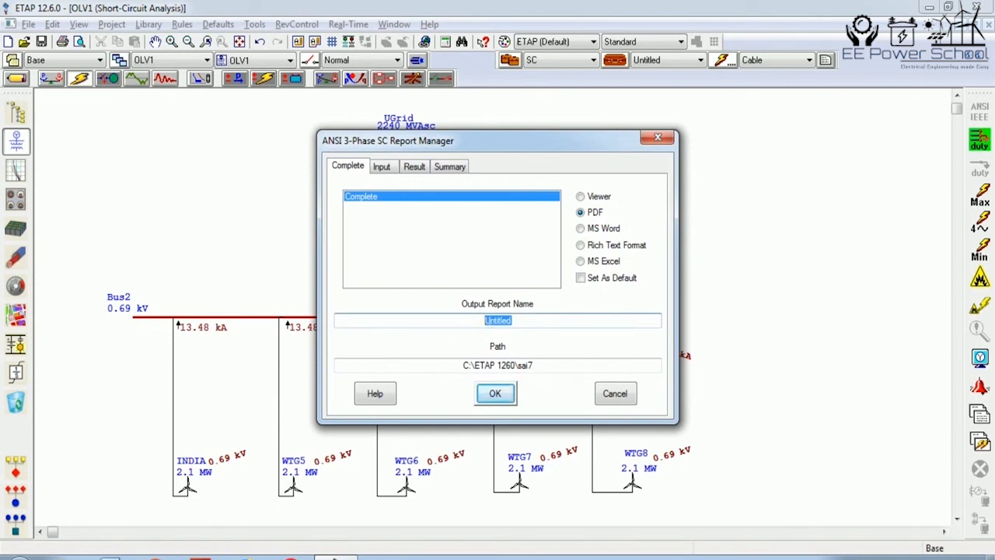
{"action": "left_click_drag", "start_coordinate": [474, 366], "coordinate": [535, 365]}
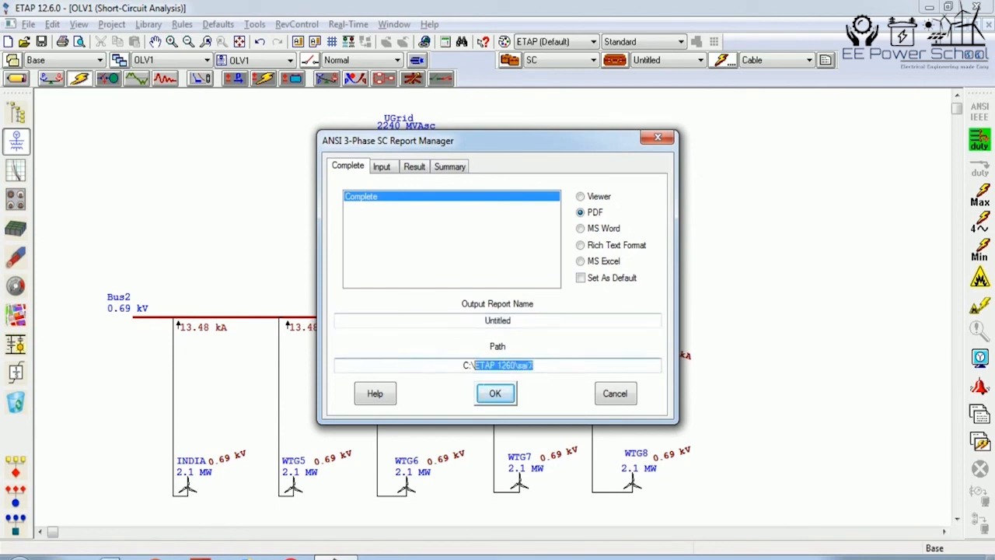
{"action": "left_click", "coordinate": [492, 395]}
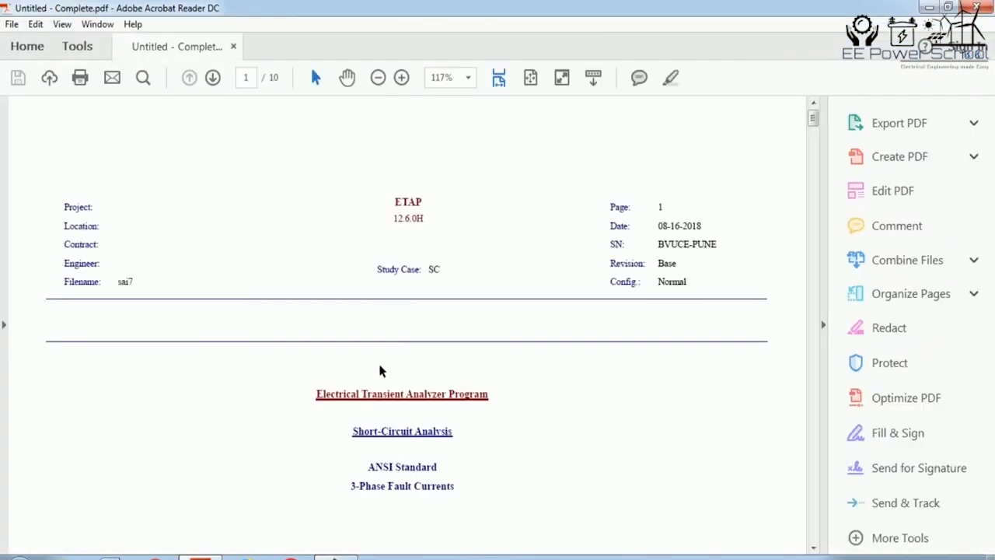
- Examine the PDF report's study case, bus and transformer input data and the Bus2 3-phase fault contributions, and close the report
{"action": "left_click_drag", "start_coordinate": [372, 272], "coordinate": [459, 282]}
{"action": "left_click", "coordinate": [459, 292]}
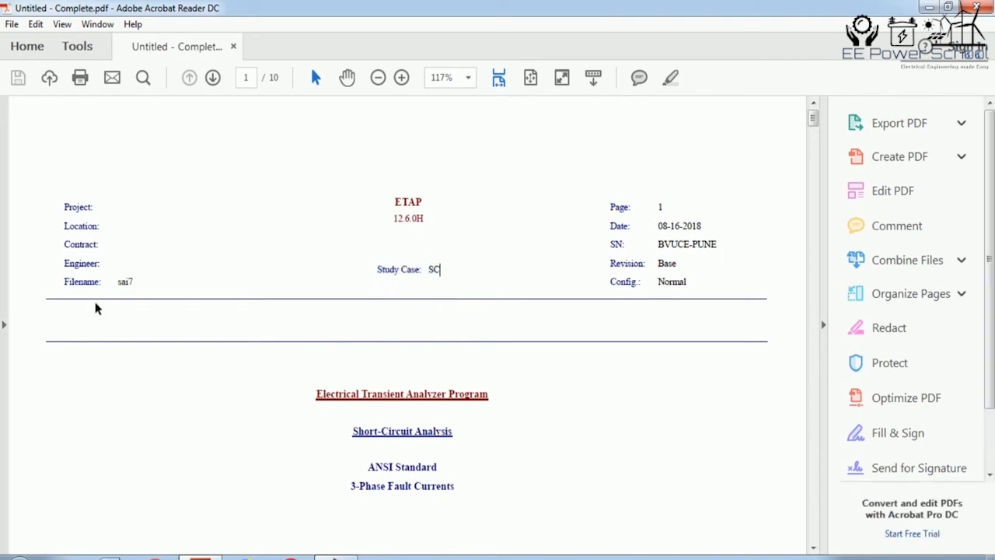
{"action": "scroll", "coordinate": [337, 373], "scroll_direction": "down", "scroll_amount": 4}
{"action": "scroll", "coordinate": [376, 333], "scroll_direction": "down", "scroll_amount": 6}
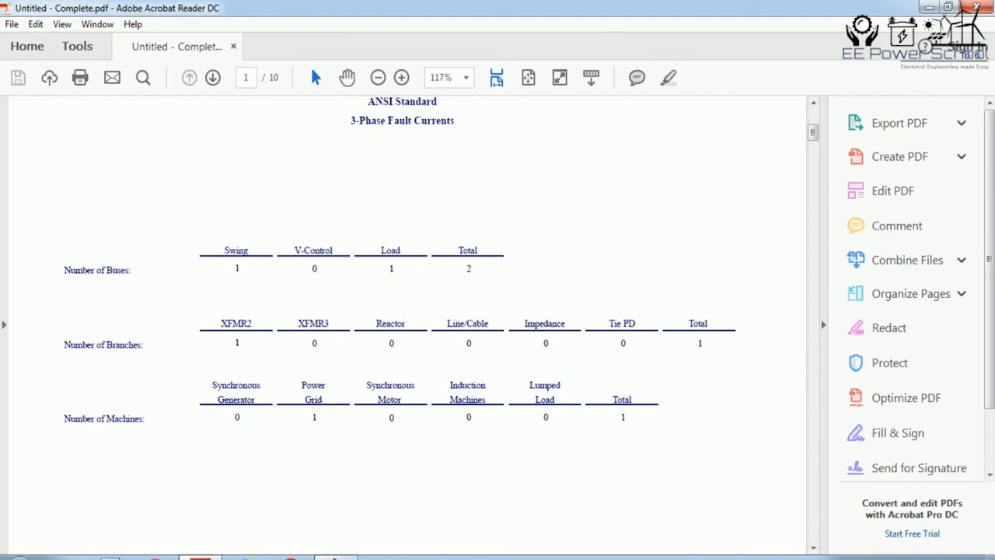
{"action": "scroll", "coordinate": [332, 376], "scroll_direction": "down", "scroll_amount": 20}
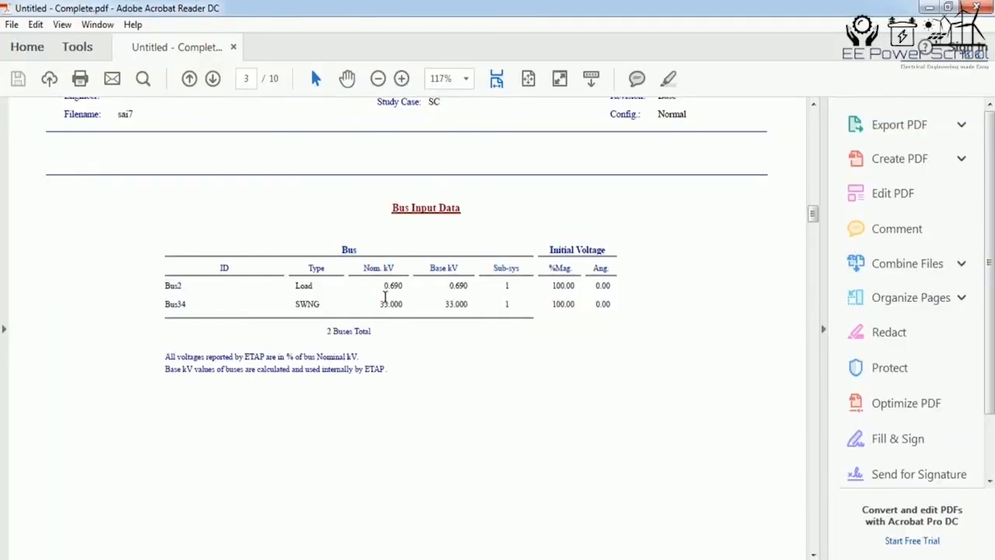
{"action": "left_click_drag", "start_coordinate": [383, 314], "coordinate": [402, 313]}
{"action": "scroll", "coordinate": [424, 315], "scroll_direction": "down", "scroll_amount": 8}
{"action": "scroll", "coordinate": [428, 279], "scroll_direction": "down", "scroll_amount": 10}
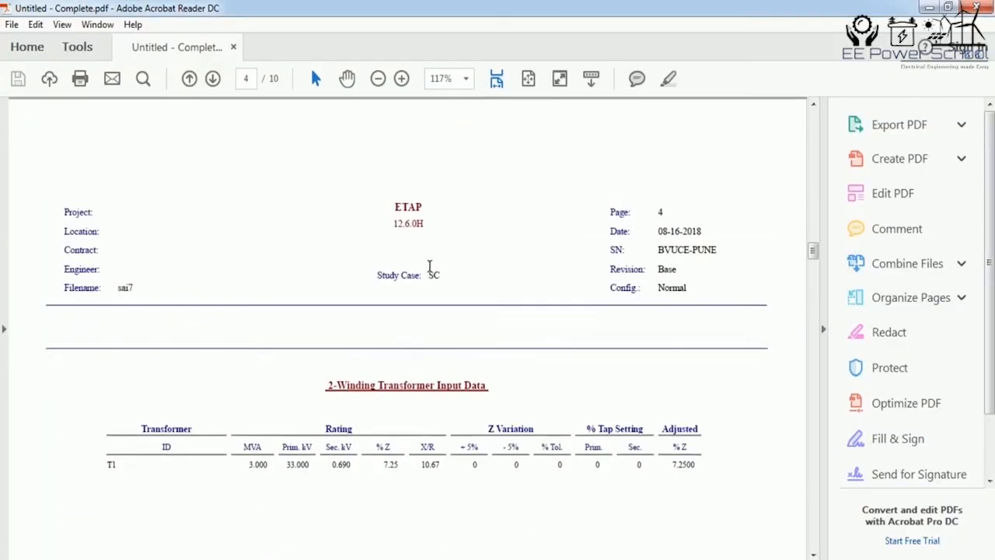
{"action": "scroll", "coordinate": [370, 319], "scroll_direction": "down", "scroll_amount": 10}
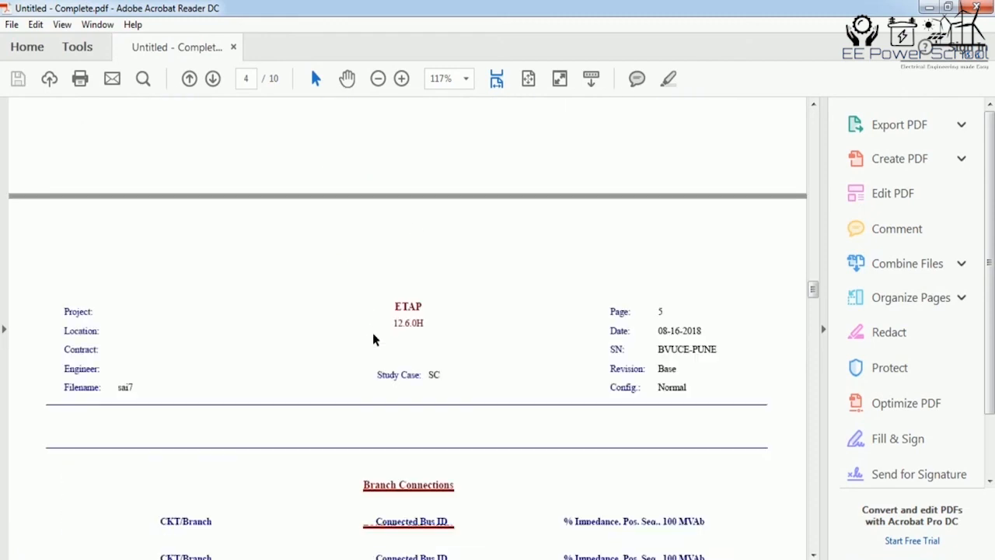
{"action": "scroll", "coordinate": [370, 442], "scroll_direction": "down", "scroll_amount": 10}
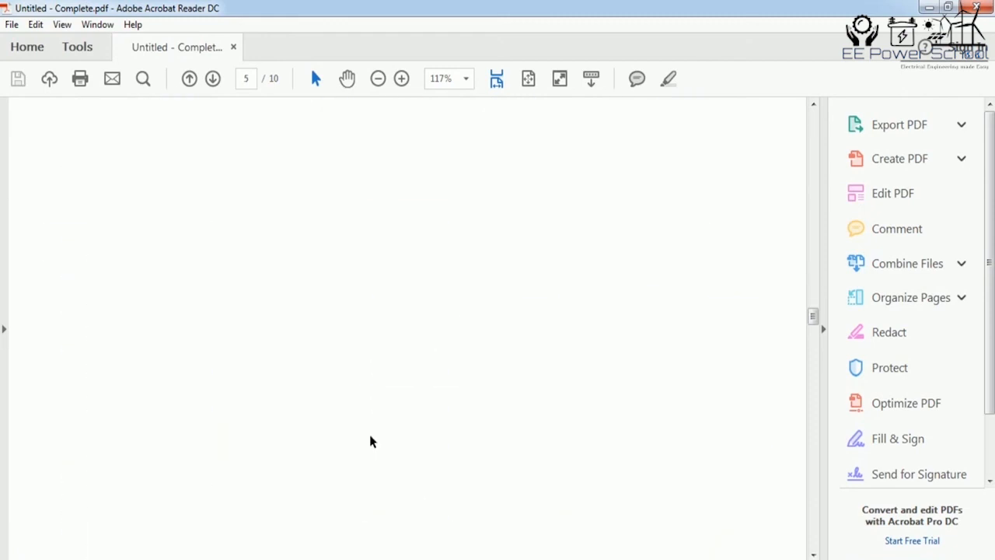
{"action": "scroll", "coordinate": [391, 462], "scroll_direction": "down", "scroll_amount": 10}
{"action": "scroll", "coordinate": [393, 459], "scroll_direction": "down", "scroll_amount": 5}
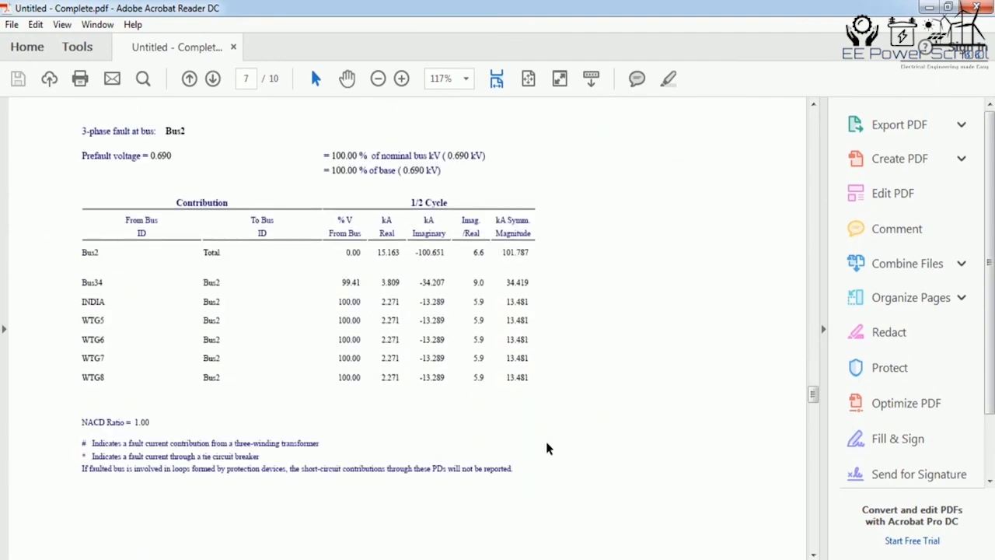
{"action": "left_click", "coordinate": [976, 8]}
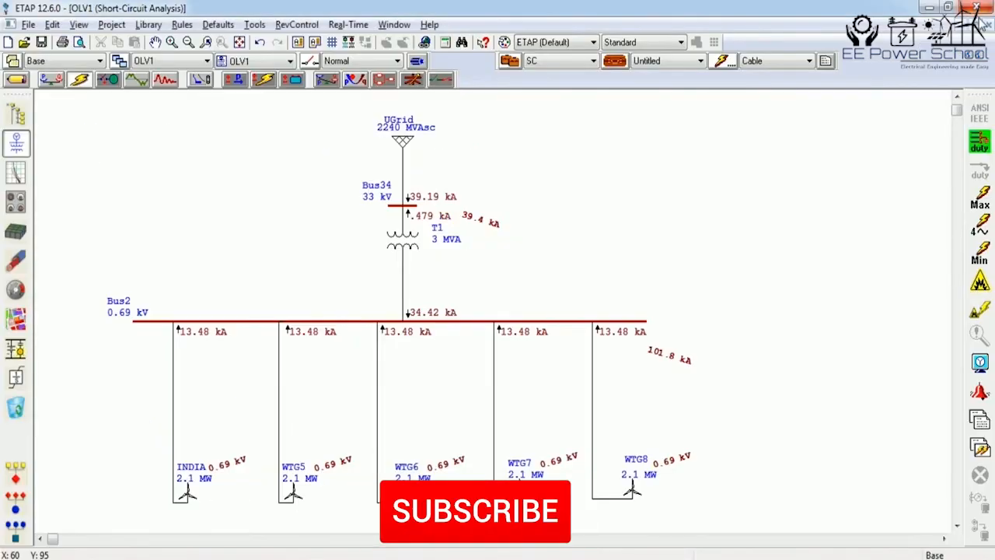